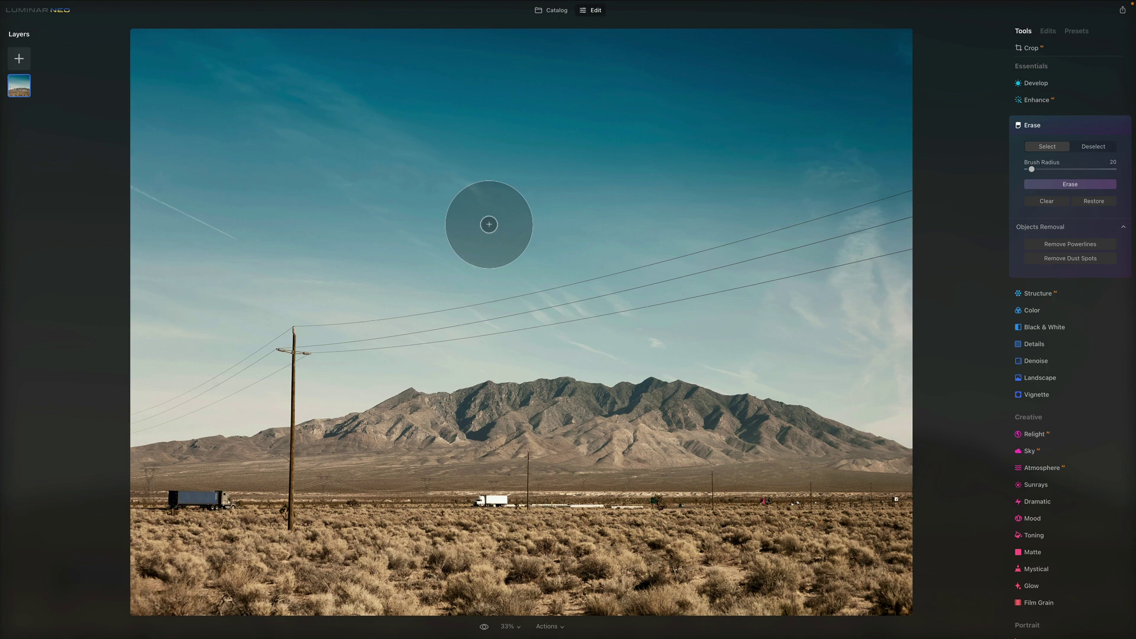
pyautogui.moveTo(473, 500); pyautogui.dragTo(504, 501)
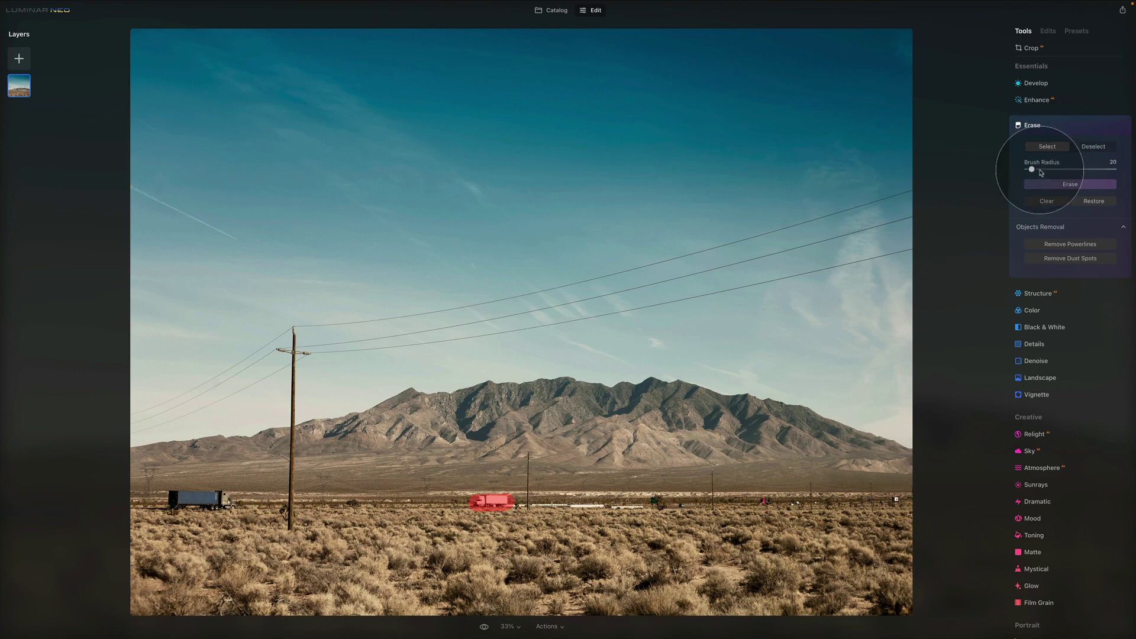
pyautogui.click(1098, 149)
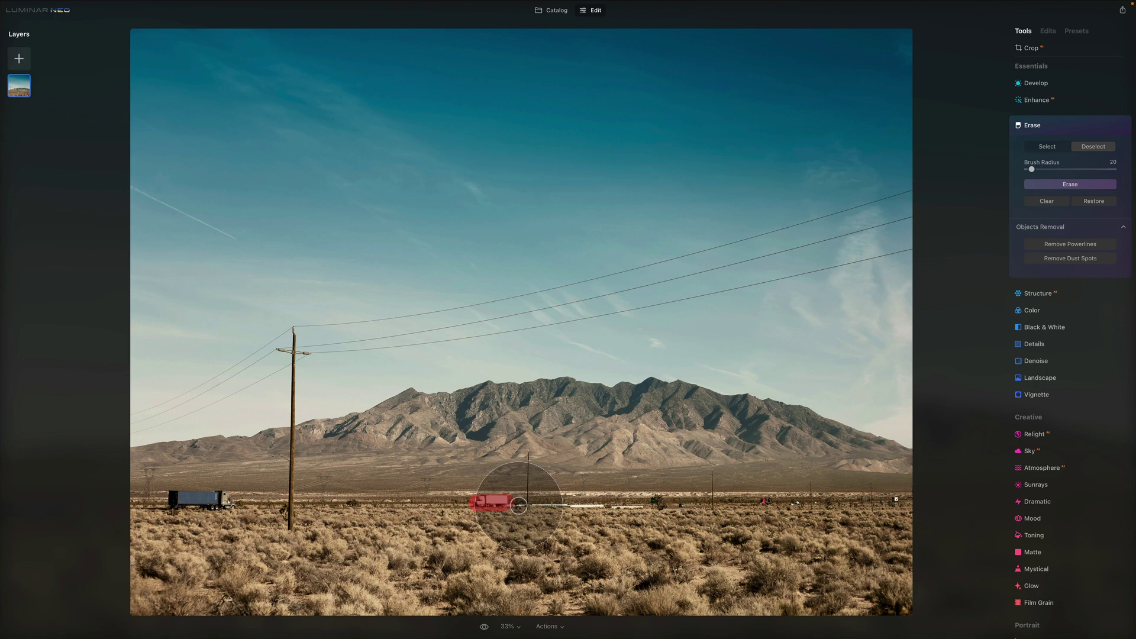
pyautogui.moveTo(510, 492)
pyautogui.mouseDown()
pyautogui.moveTo(460, 506)
pyautogui.moveTo(533, 505)
pyautogui.moveTo(443, 507)
pyautogui.mouseUp()
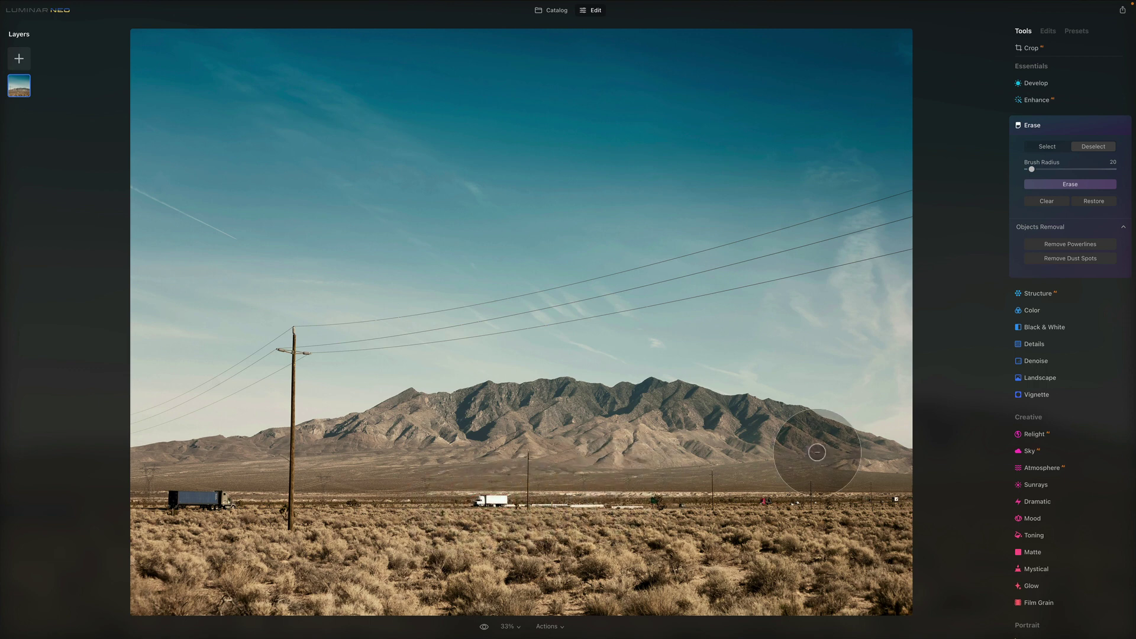
pyautogui.moveTo(1031, 169); pyautogui.dragTo(1065, 172)
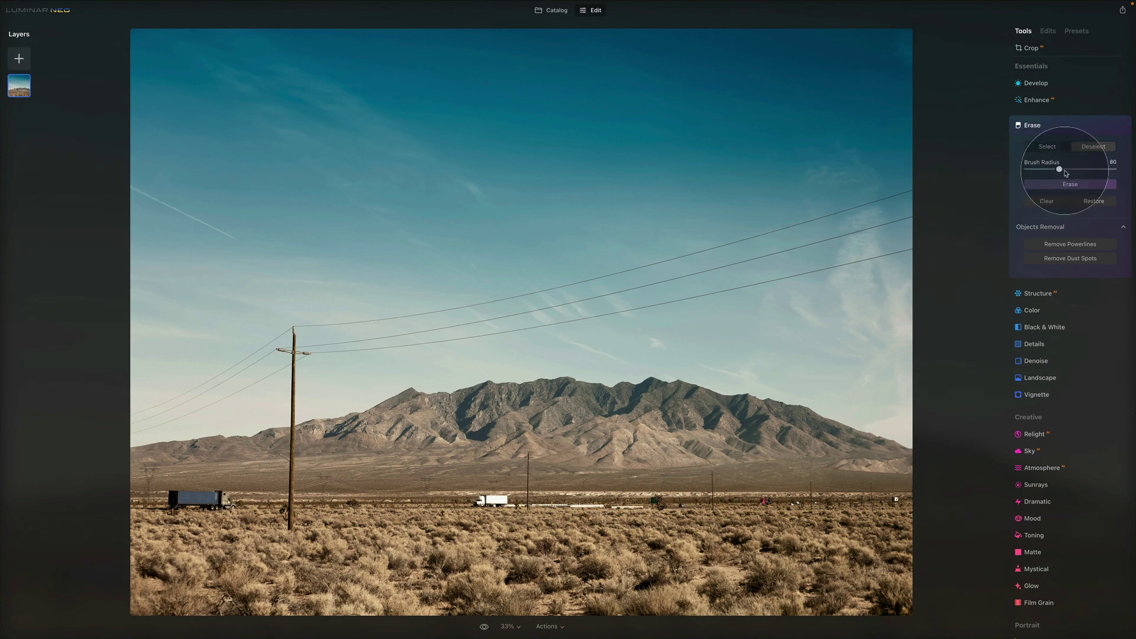
pyautogui.doubleClick(1046, 165)
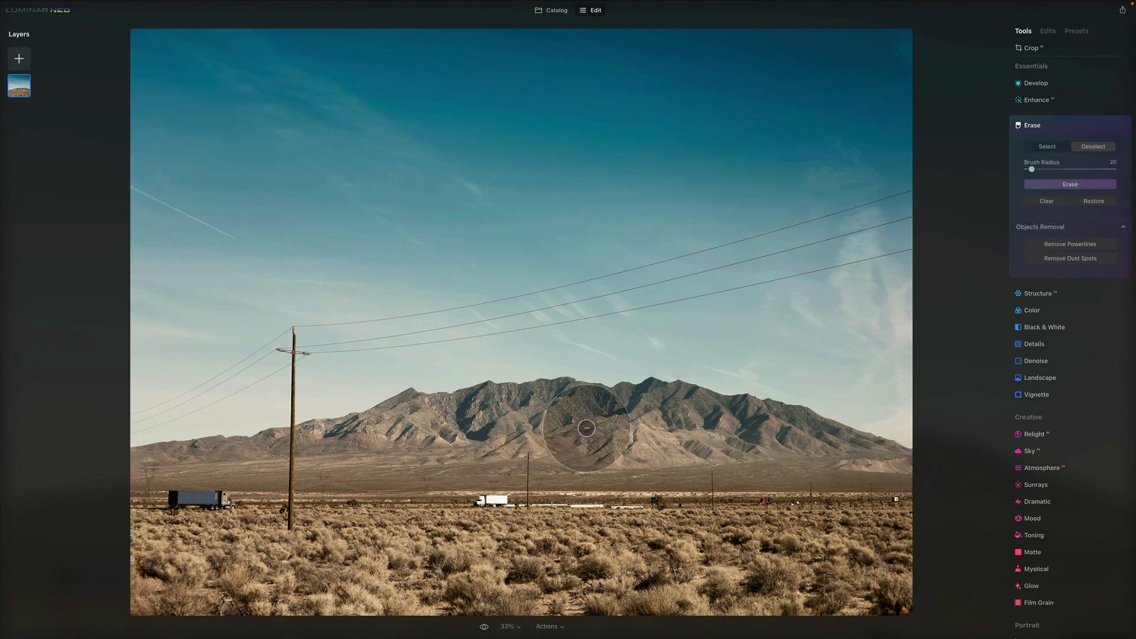
# - Zoom in on the white truck, set the Select brush radius to 55, and paint the mask over it
pyautogui.hotkey('ctrl', '+')
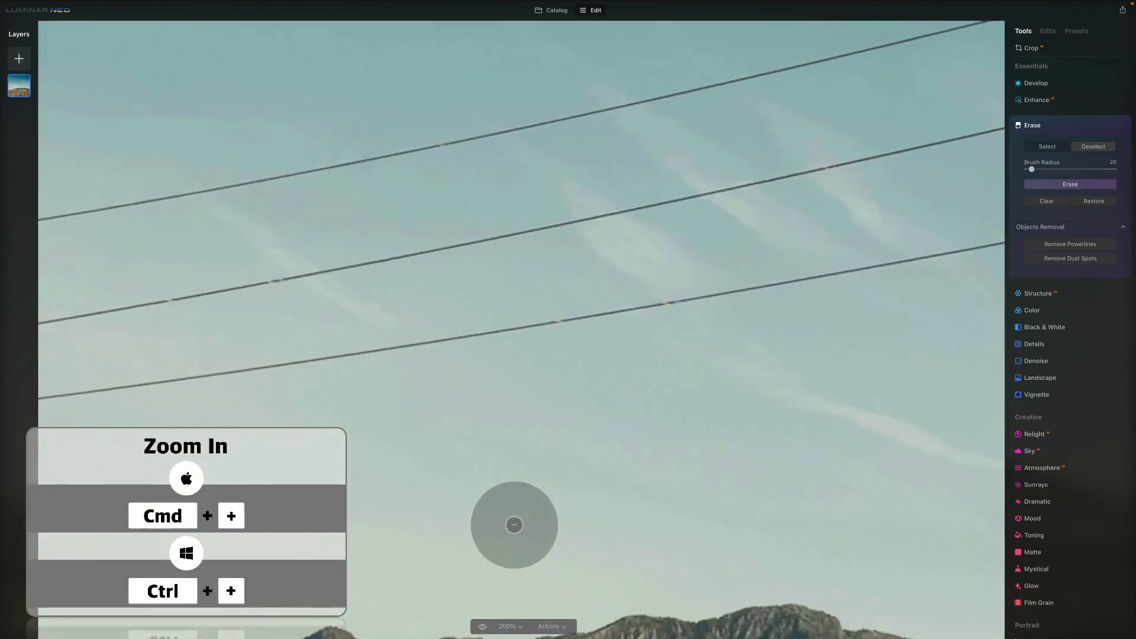
pyautogui.moveTo(514, 525); pyautogui.dragTo(507, 76)
pyautogui.scroll(-10, 507, 75)
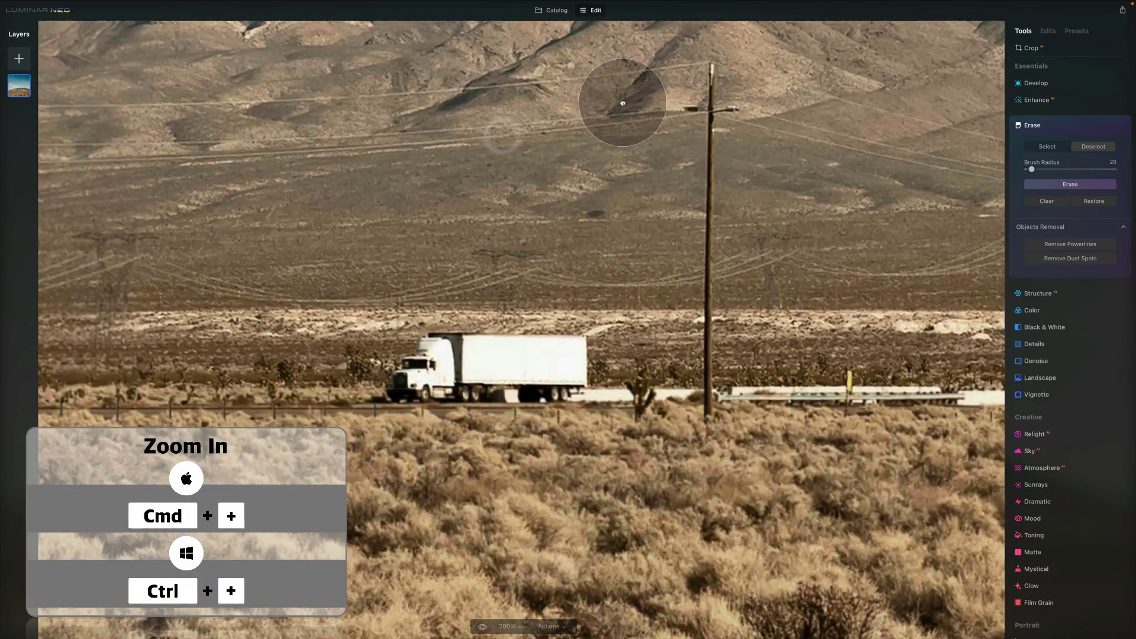
pyautogui.hotkey('ctrl', '+')
pyautogui.hotkey('ctrl', '+')
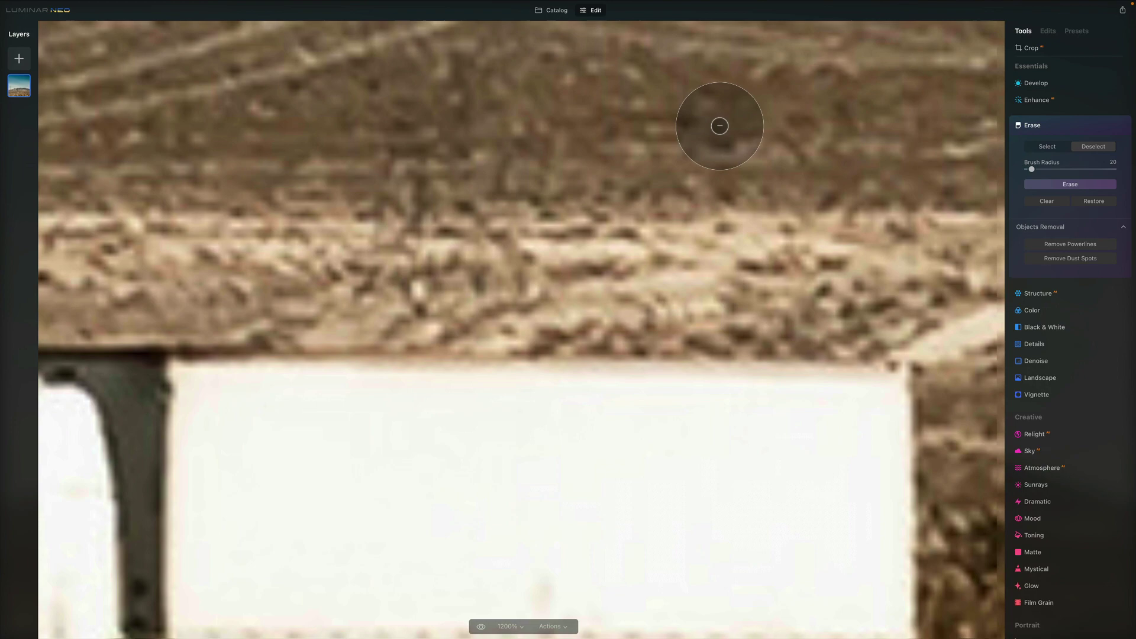
pyautogui.hotkey('ctrl', '-')
pyautogui.hotkey('ctrl', '-')
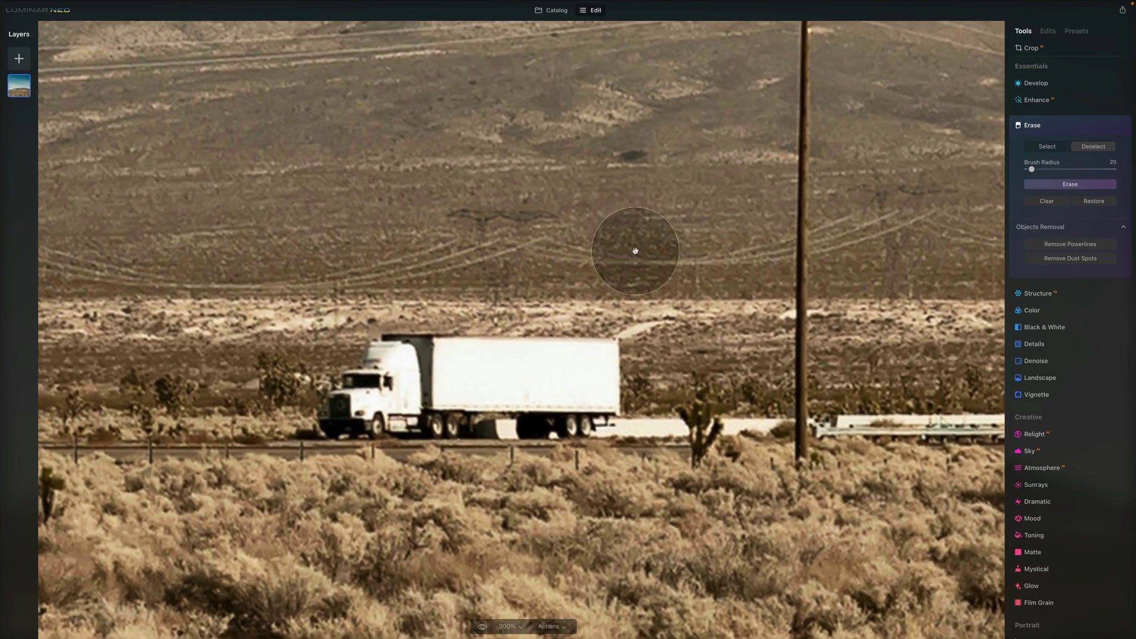
pyautogui.scroll(-3, 635, 166)
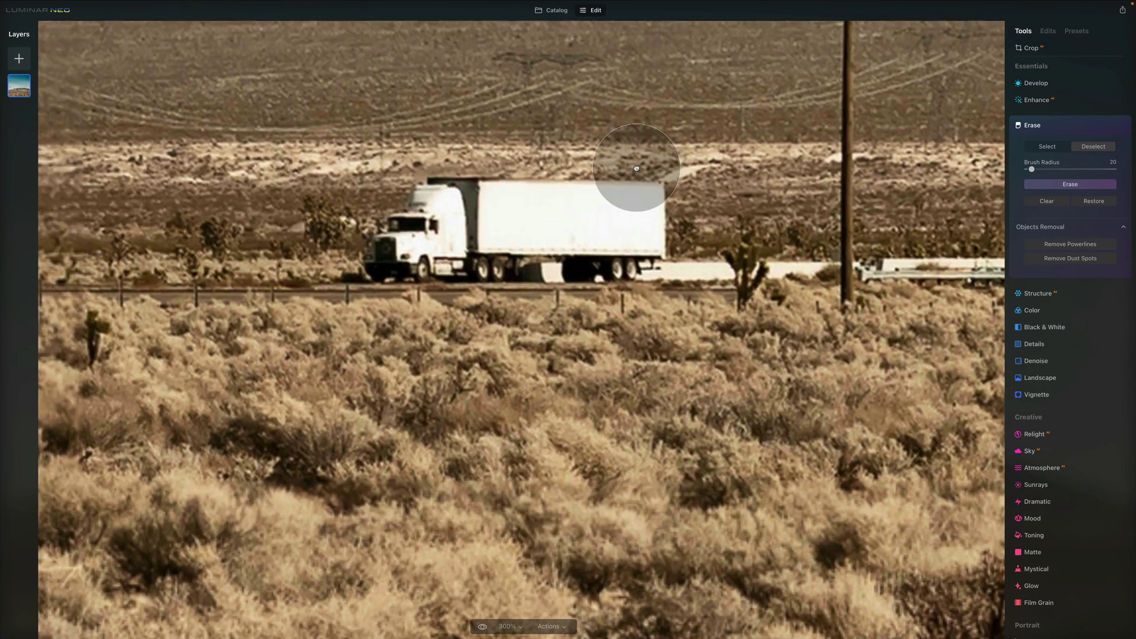
pyautogui.click(1047, 146)
pyautogui.moveTo(1031, 169); pyautogui.dragTo(1047, 169)
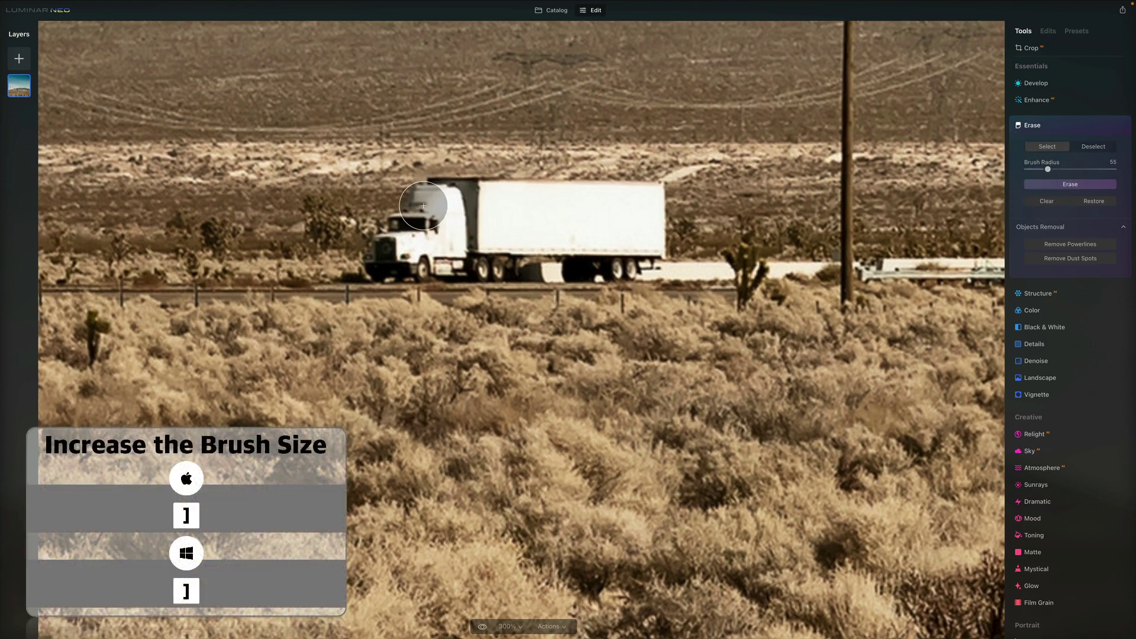
pyautogui.moveTo(432, 203)
pyautogui.mouseDown()
pyautogui.moveTo(434, 193)
pyautogui.moveTo(641, 192)
pyautogui.moveTo(647, 260)
pyautogui.moveTo(384, 259)
pyautogui.moveTo(373, 249)
pyautogui.moveTo(391, 240)
pyautogui.moveTo(374, 259)
pyautogui.moveTo(615, 224)
pyautogui.moveTo(562, 236)
pyautogui.mouseUp()
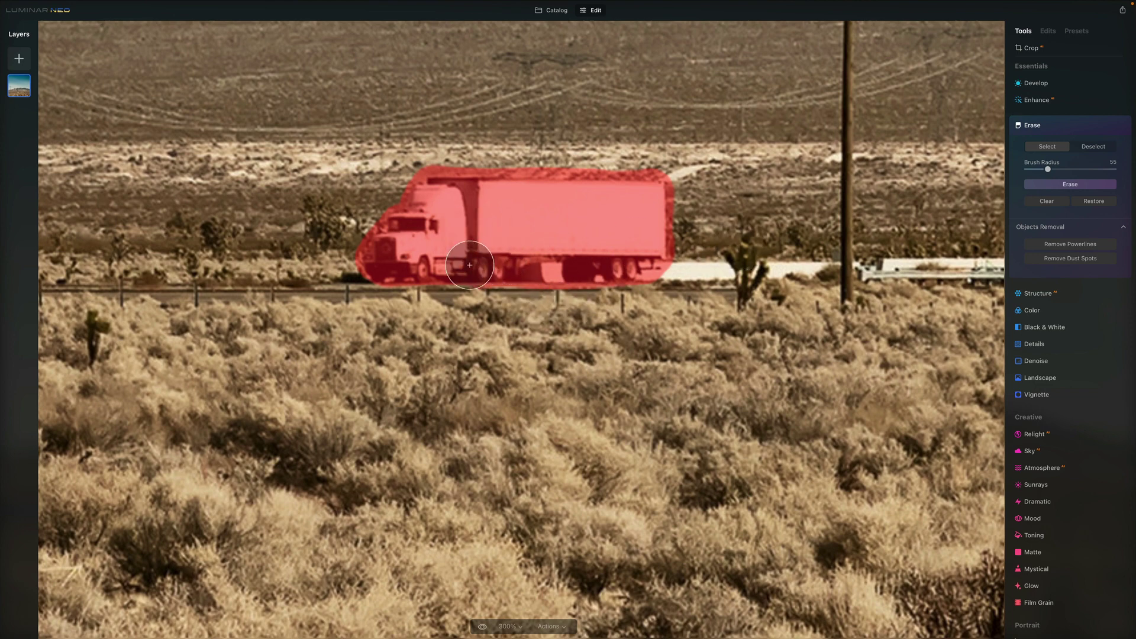
# - Refine the truck mask by trimming the trailer's top edge and restoring the cab's top
pyautogui.click(1093, 146)
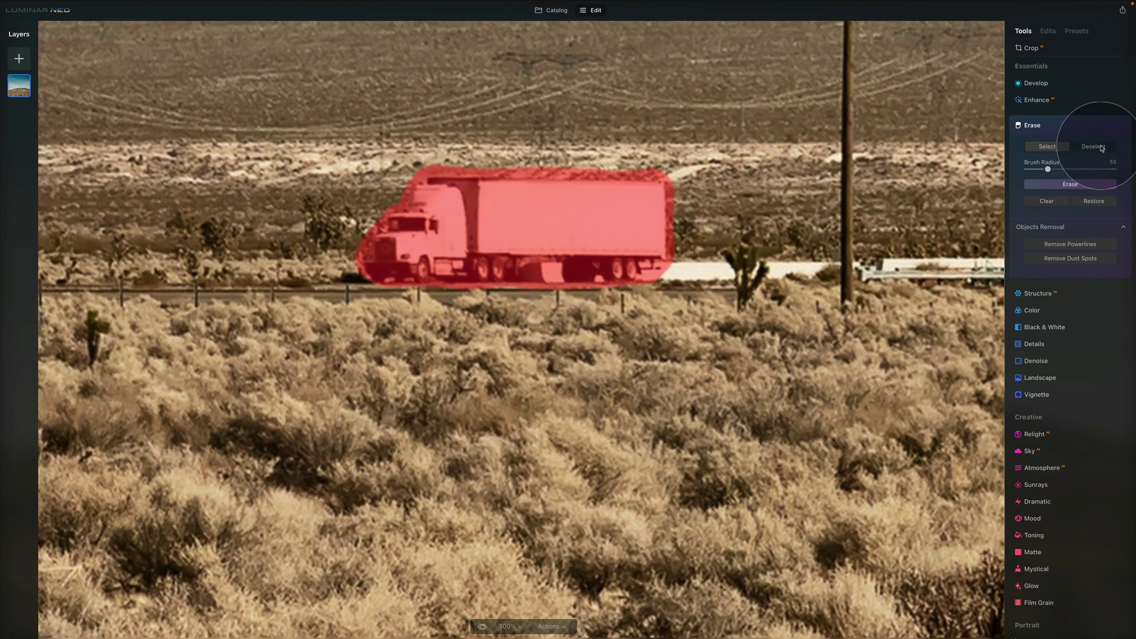
pyautogui.moveTo(684, 139); pyautogui.dragTo(410, 148)
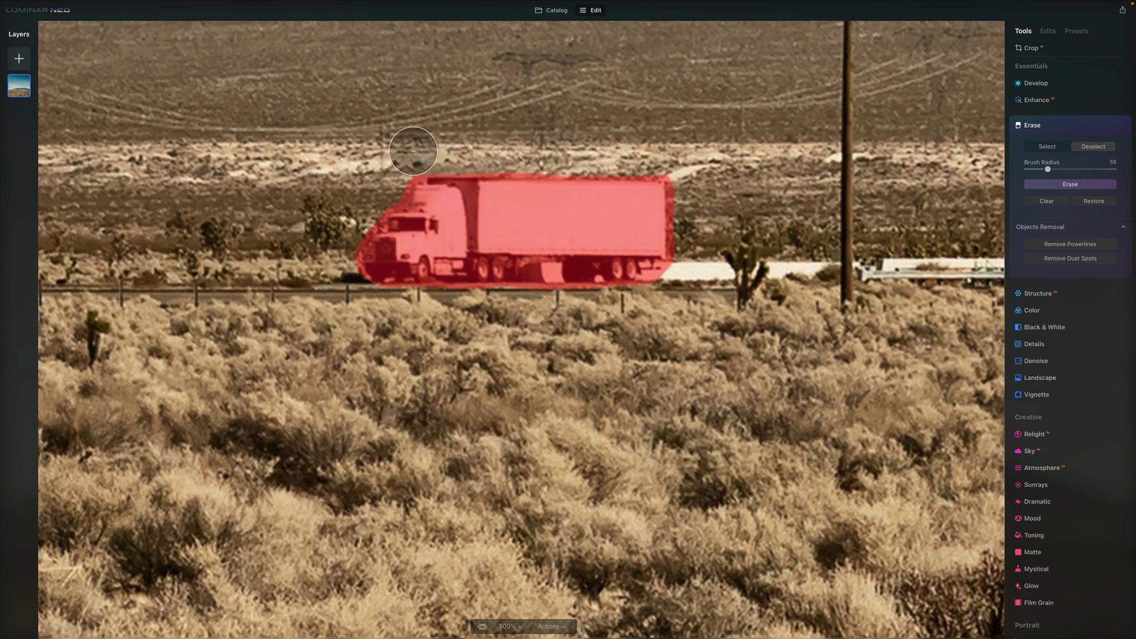
pyautogui.click(1045, 149)
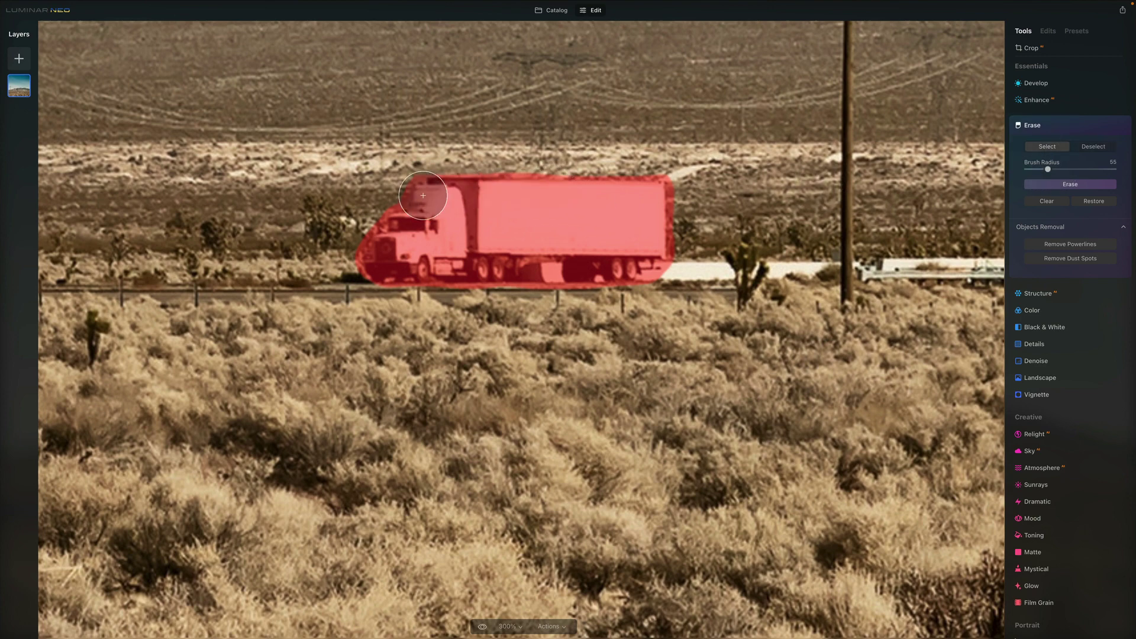
pyautogui.moveTo(430, 197)
pyautogui.mouseDown()
pyautogui.moveTo(510, 194)
pyautogui.moveTo(434, 193)
pyautogui.mouseUp()
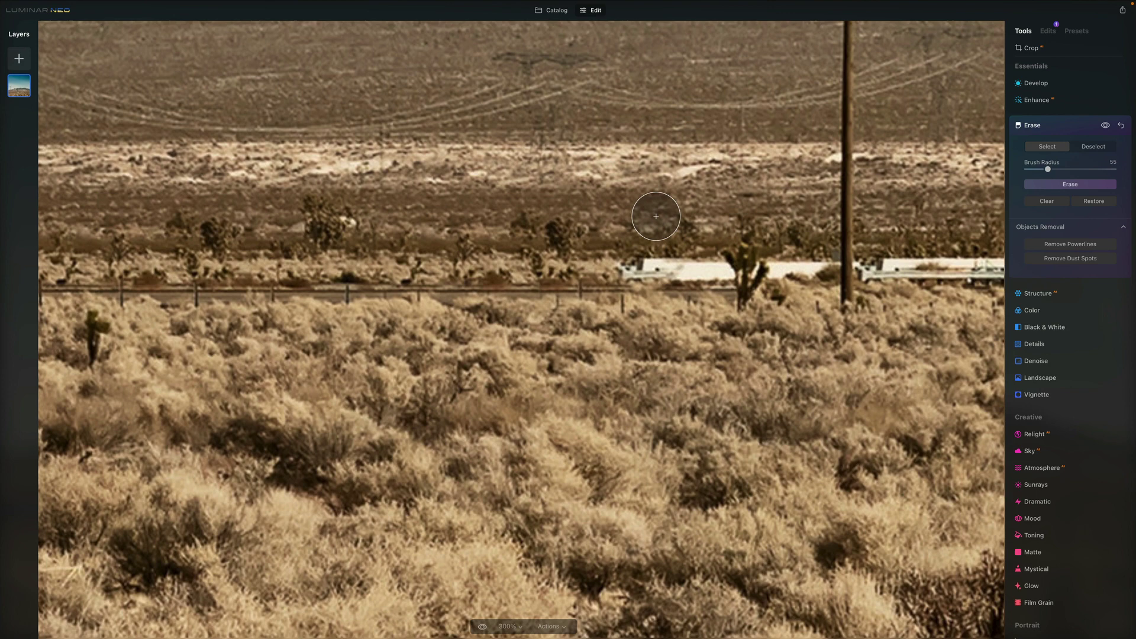
# - Toggle the Erase result repeatedly to compare the truck before and after, then fit the whole photo
pyautogui.click(1105, 126)
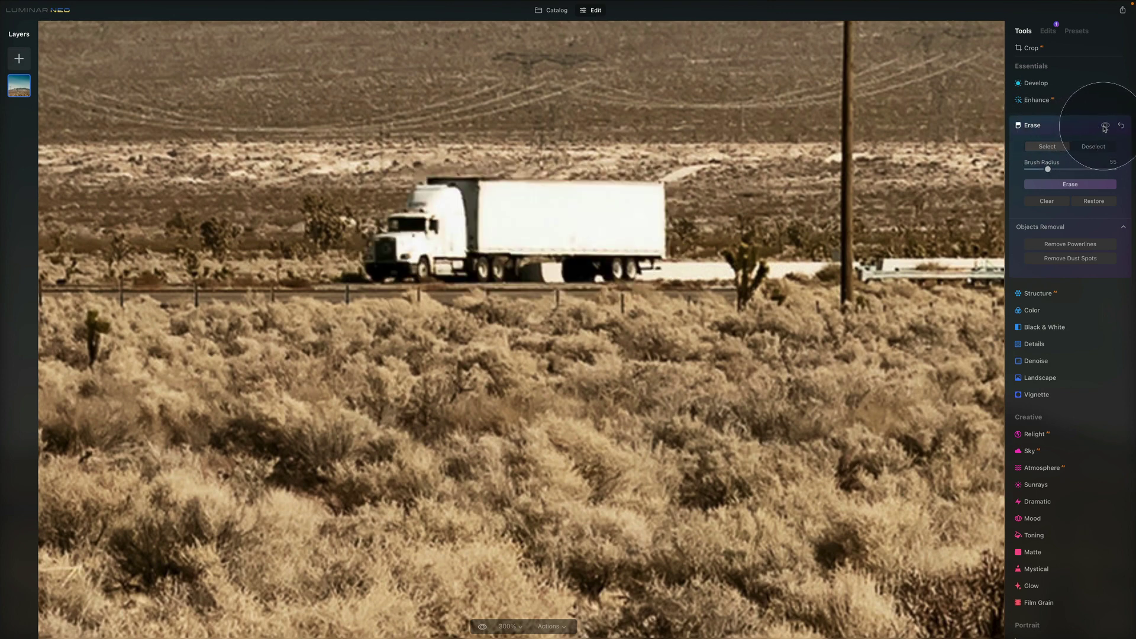
pyautogui.click(1104, 126)
pyautogui.click(1105, 126)
pyautogui.click(1105, 126)
pyautogui.click(1104, 126)
pyautogui.click(1105, 126)
pyautogui.press('super+0')
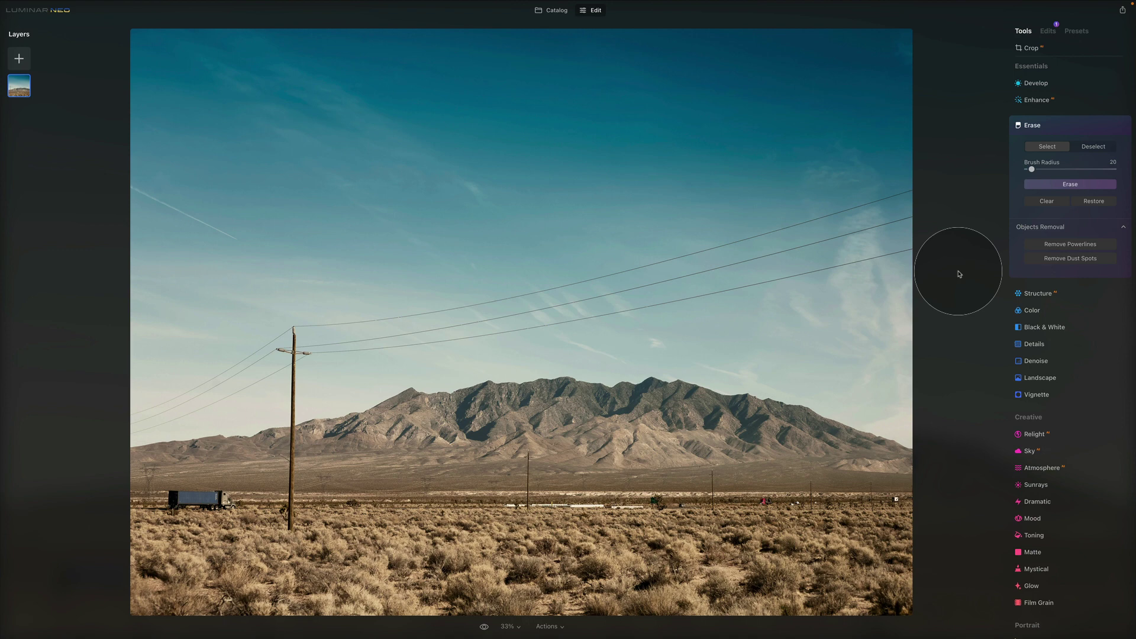
# - Open the sunny street photo from E03 - Erase in the Erase tool, with Objects Removal collapsed
pyautogui.click(553, 9)
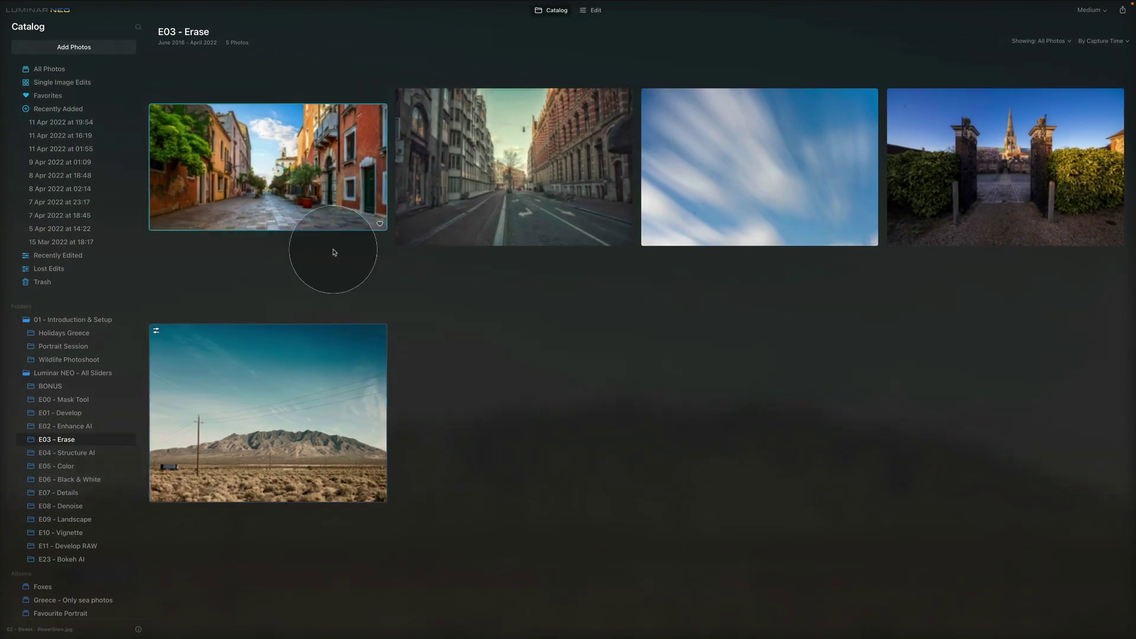
pyautogui.click(594, 12)
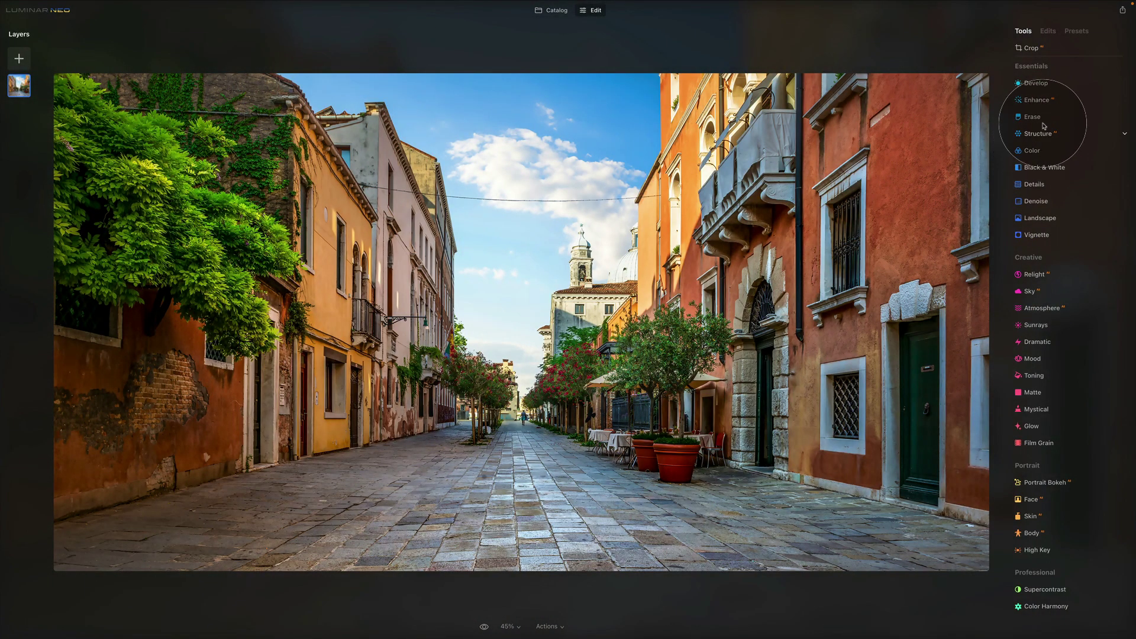
pyautogui.click(1042, 119)
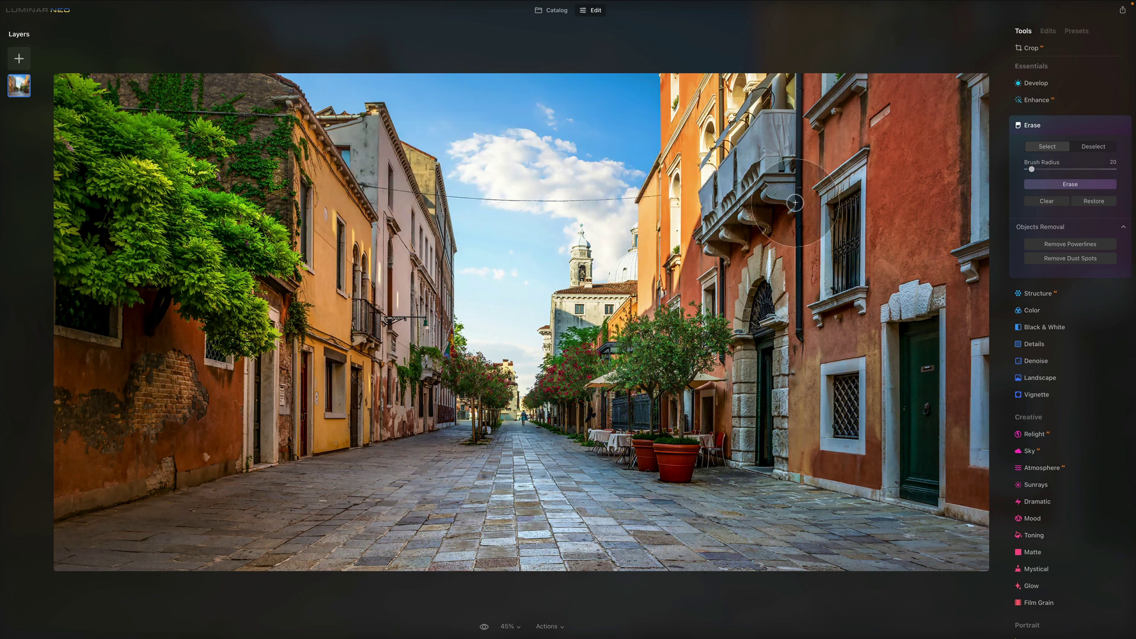
pyautogui.click(1119, 228)
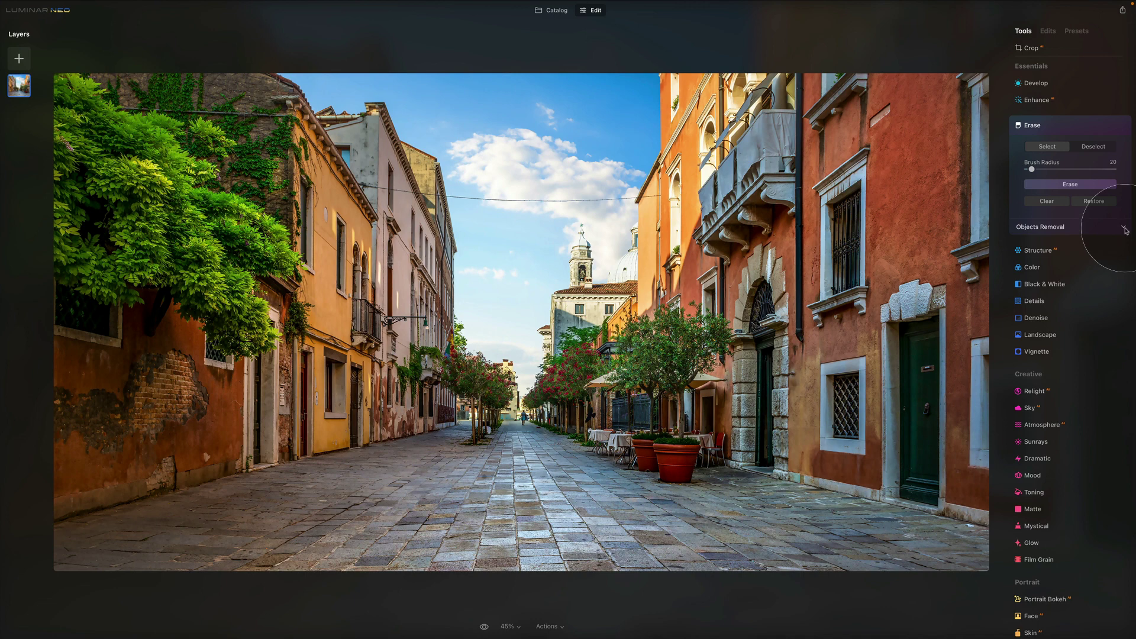
# - Expand Objects Removal to clear the power line, then compare the result against the original
pyautogui.click(1124, 228)
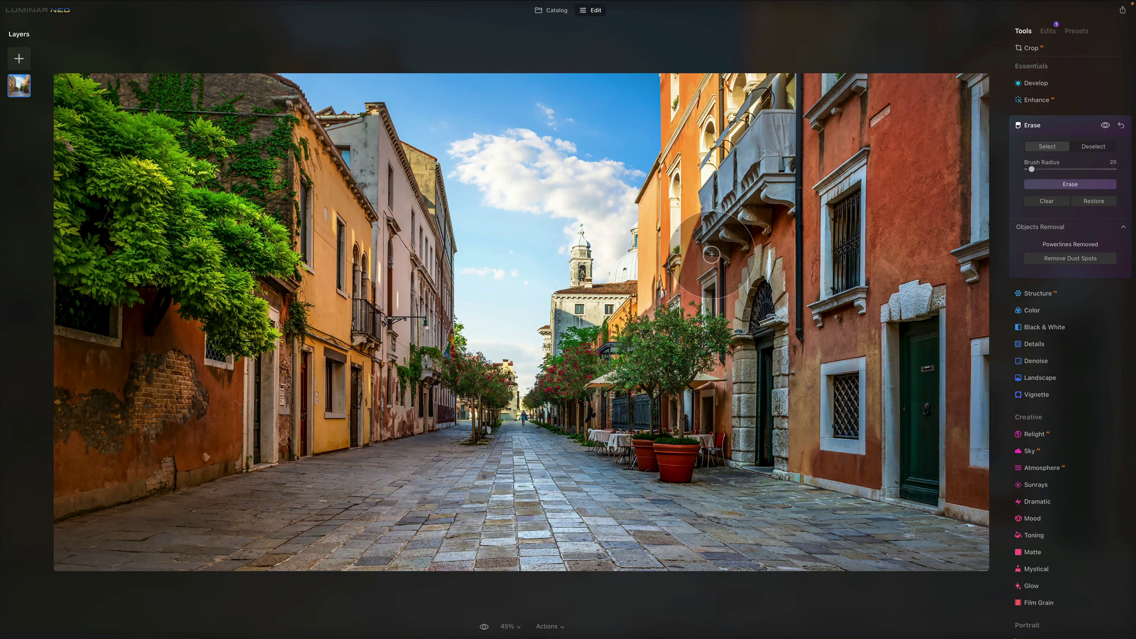
pyautogui.click(1105, 126)
pyautogui.click(1105, 125)
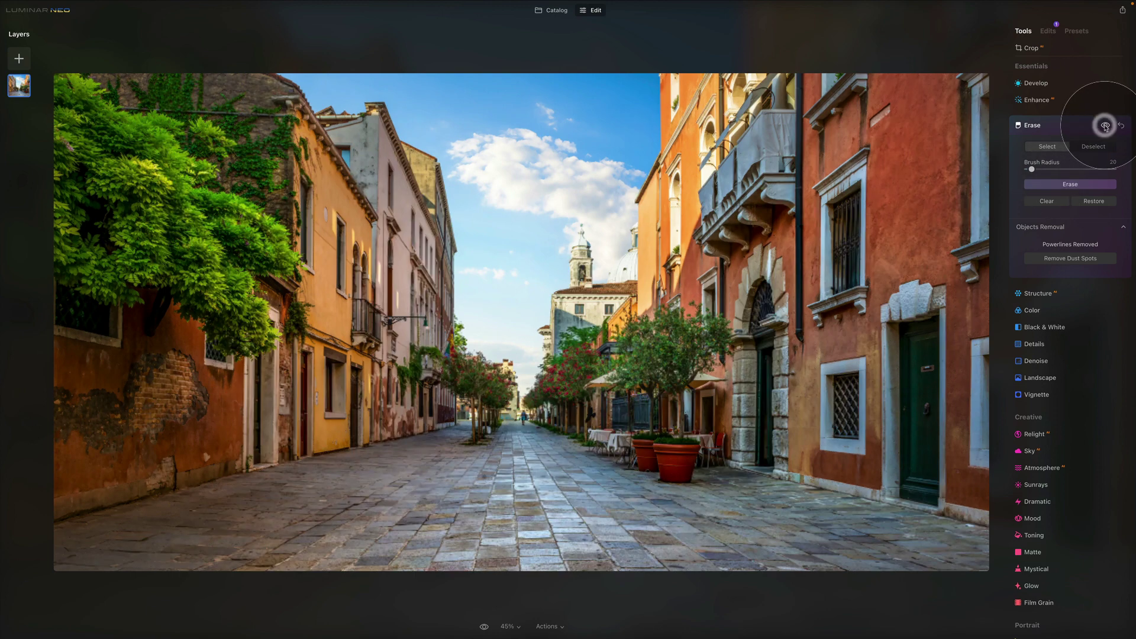
pyautogui.click(1105, 125)
pyautogui.click(1105, 126)
pyautogui.click(1105, 126)
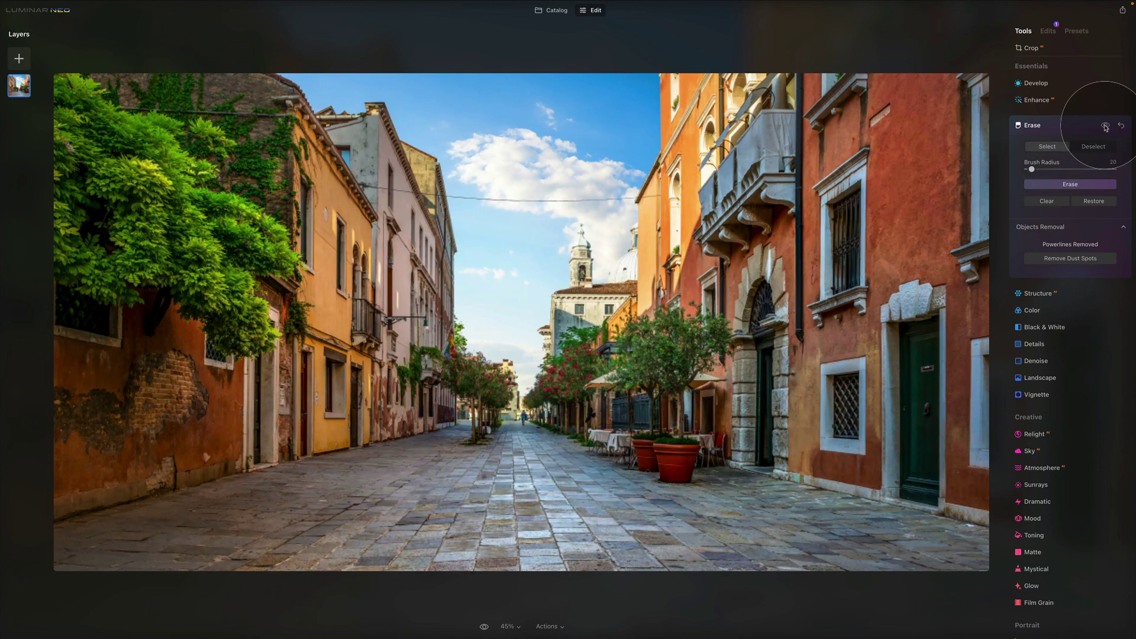
pyautogui.click(1105, 125)
pyautogui.click(1105, 125)
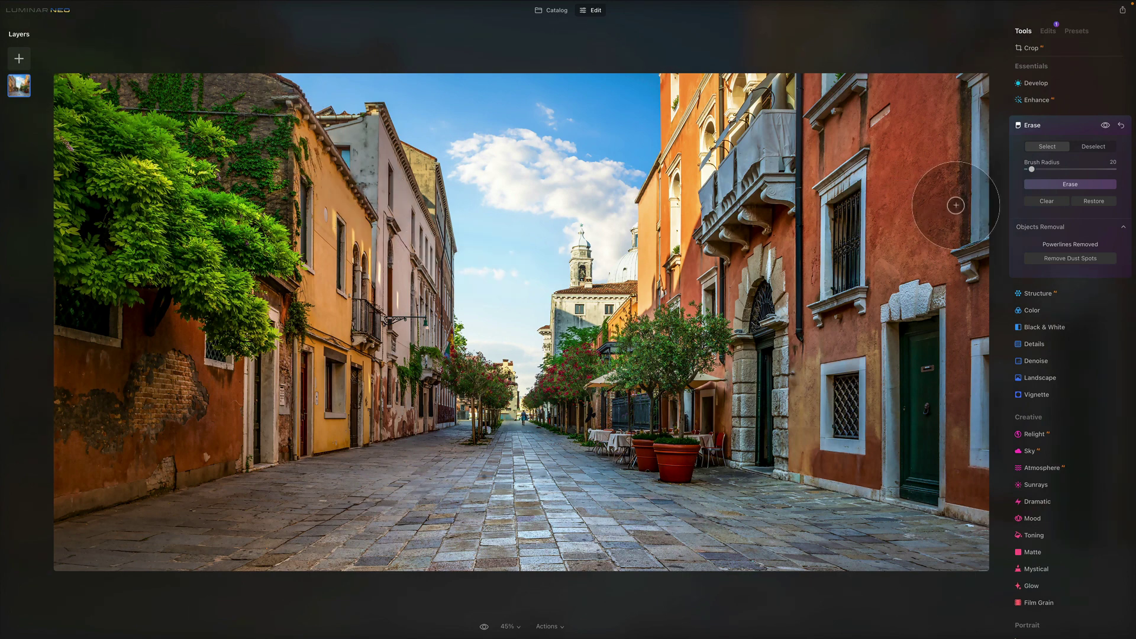
# - Check the original once more, keep the wire-free result, and return to the E03 - Erase catalog
pyautogui.click(1106, 126)
pyautogui.click(1105, 126)
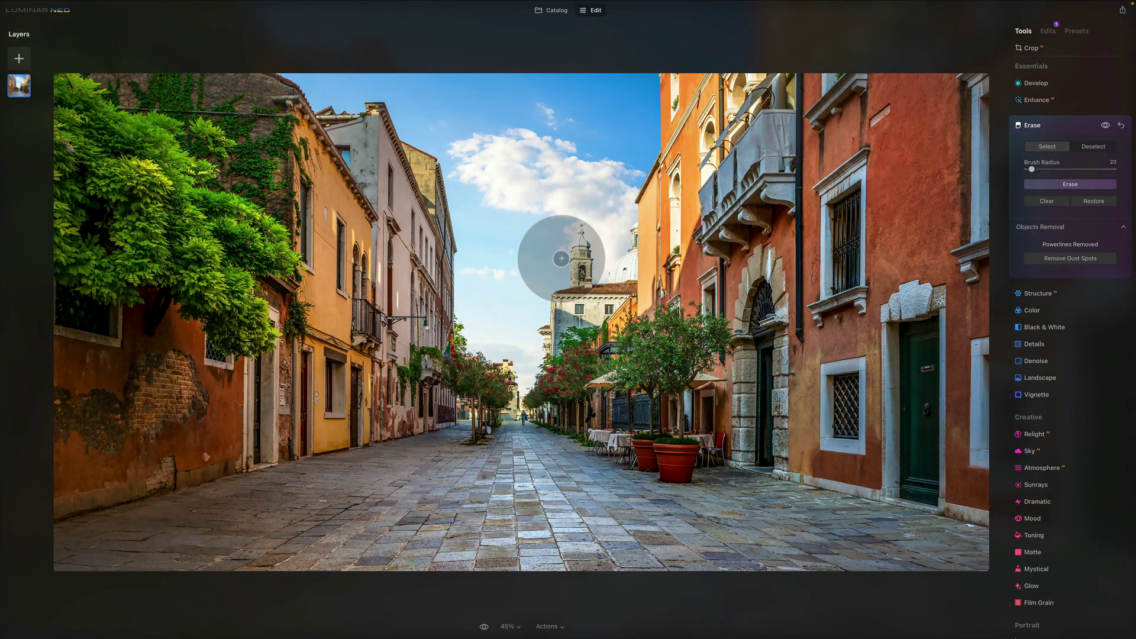
pyautogui.click(556, 12)
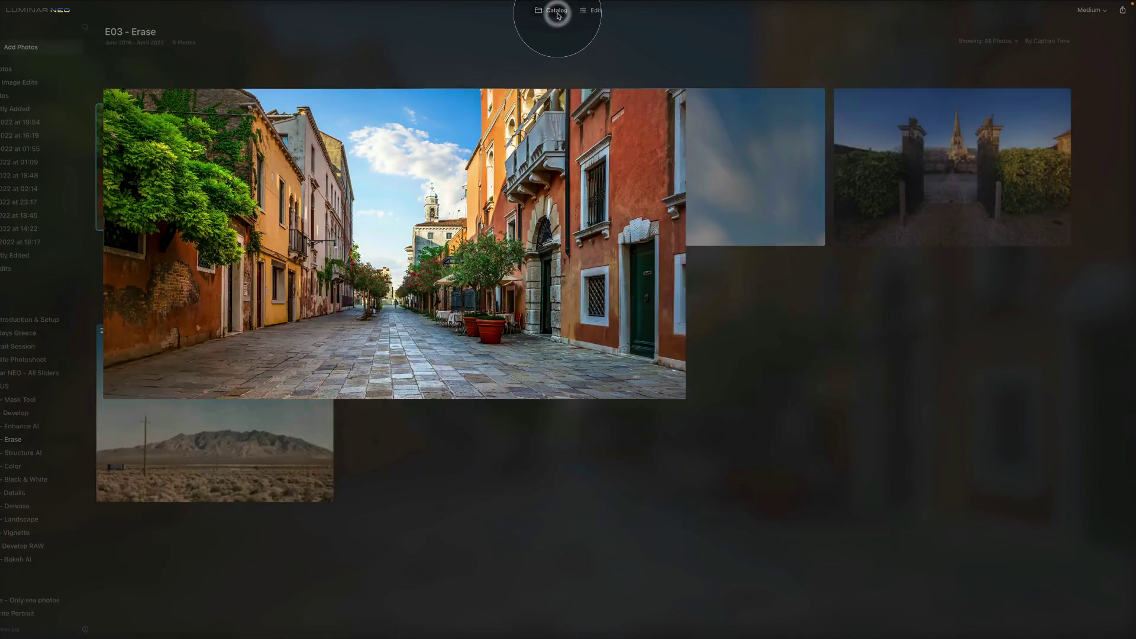
# - Open the red-brick street photo, remove its power lines with Erase, and return to the catalog
pyautogui.click(591, 10)
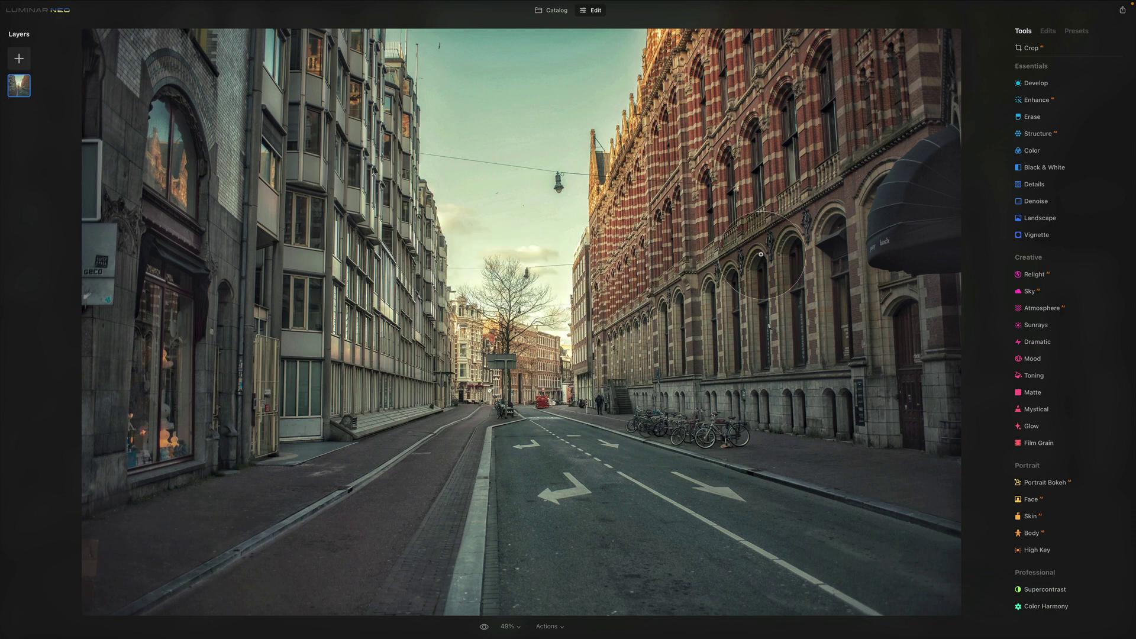
pyautogui.click(1044, 123)
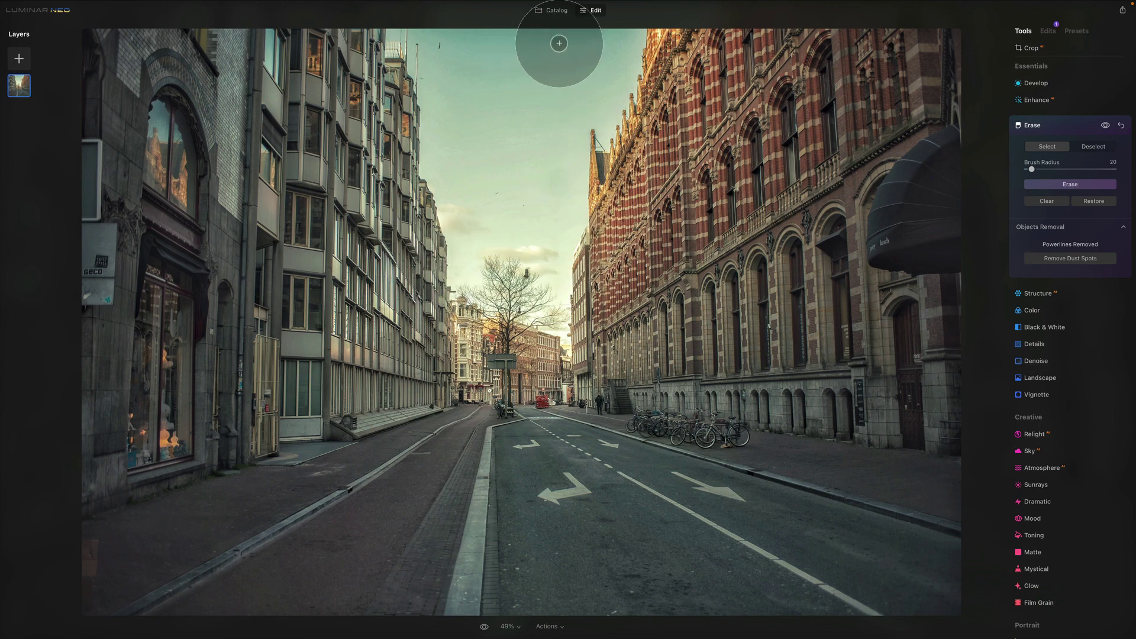
pyautogui.click(555, 11)
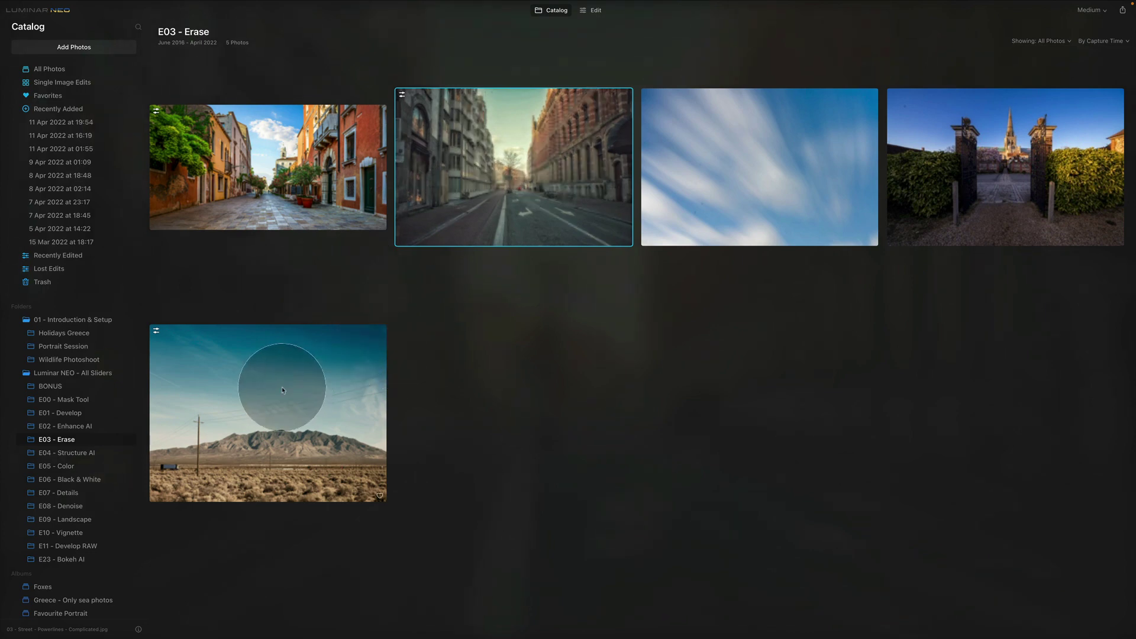
# - Open the desert mountain photo for editing and bring up its Erase tool settings
pyautogui.click(282, 371)
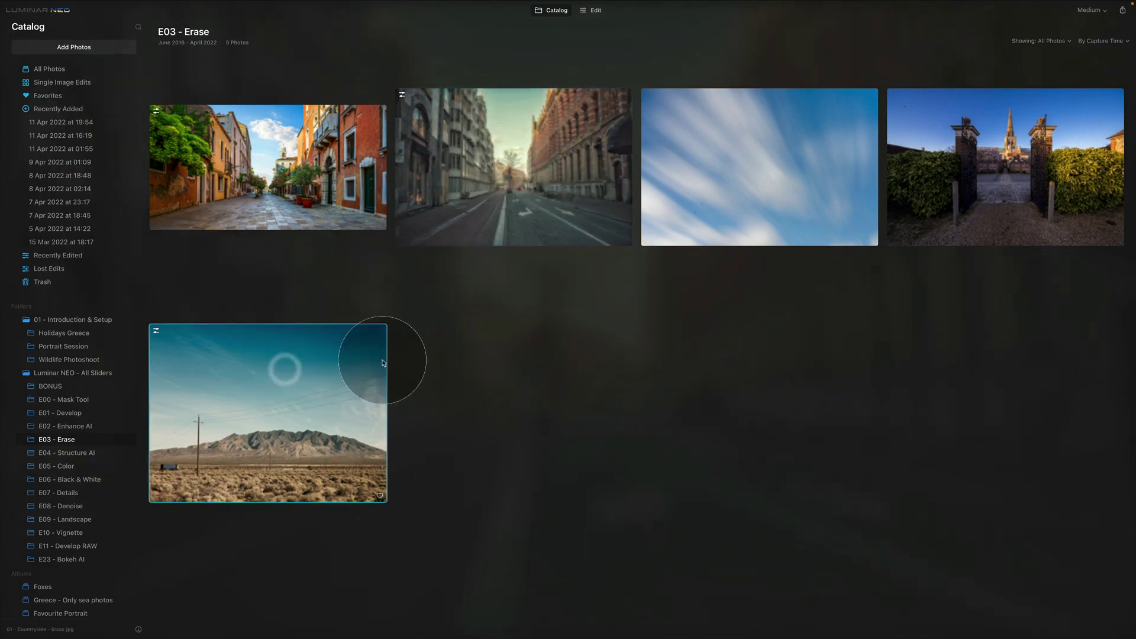
pyautogui.click(589, 11)
pyautogui.click(1034, 117)
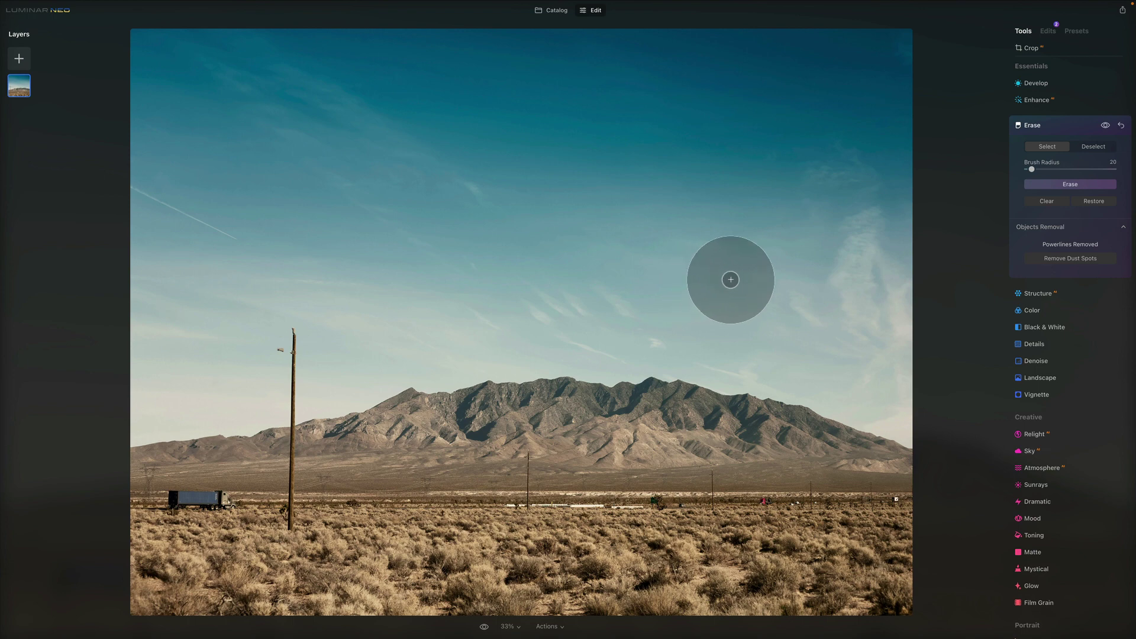
# - Compare the desert photo with and without power lines, ending on the wire-free result
pyautogui.click(1104, 125)
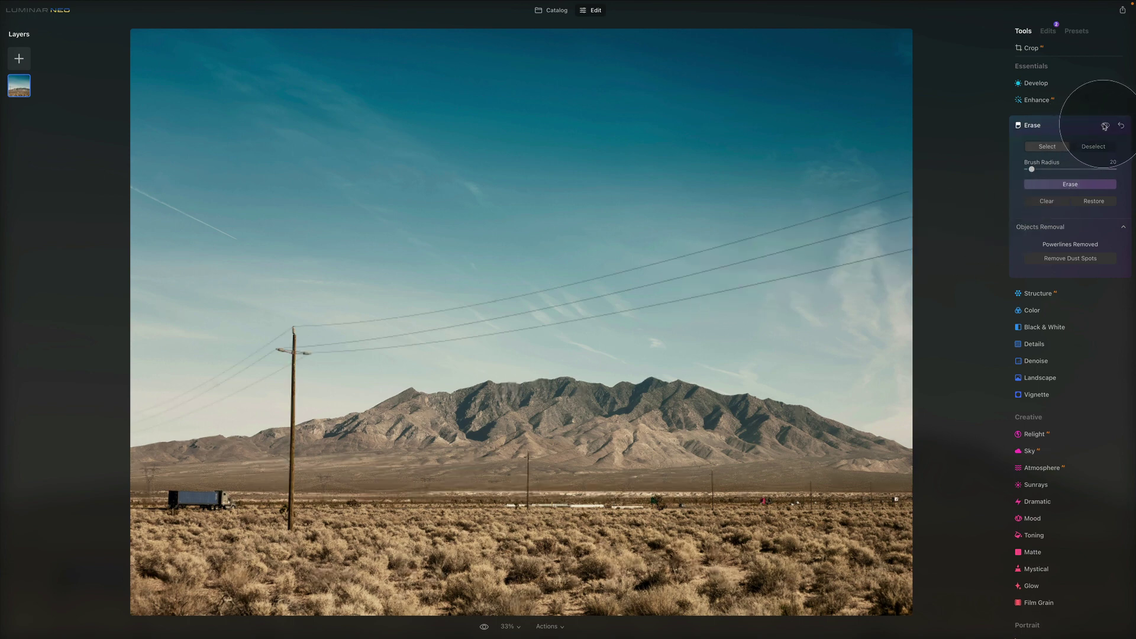
pyautogui.click(1104, 125)
pyautogui.click(1104, 126)
pyautogui.click(1104, 126)
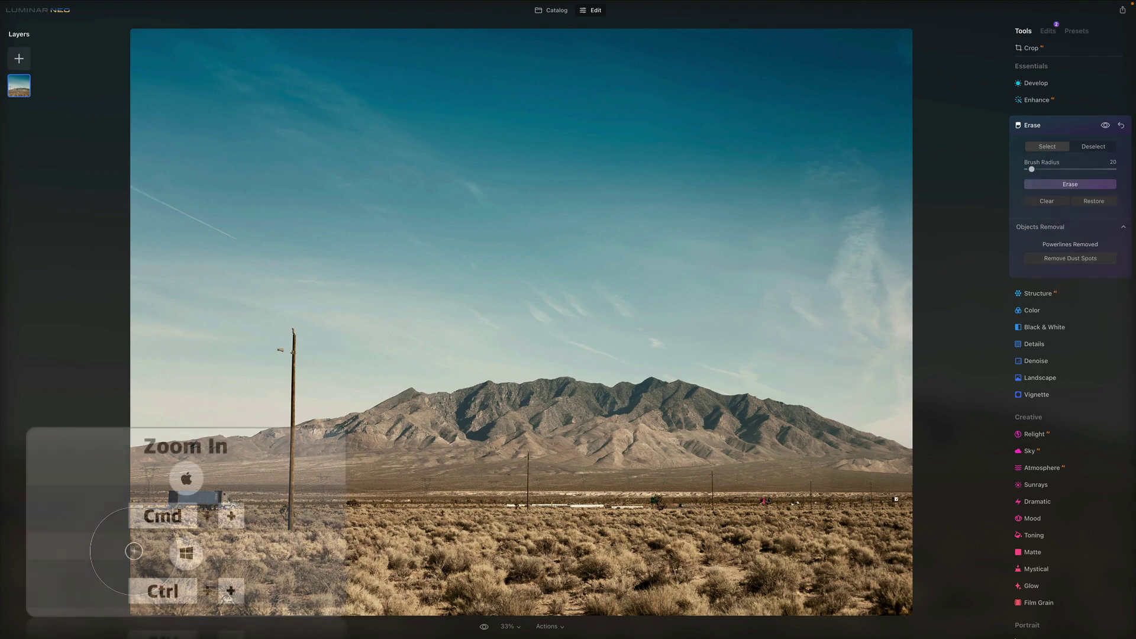
# - At 200% zoom, mask the pole top and insulator at radius 41, then the crossbar at radius 12
pyautogui.hotkey('ctrl', '+')
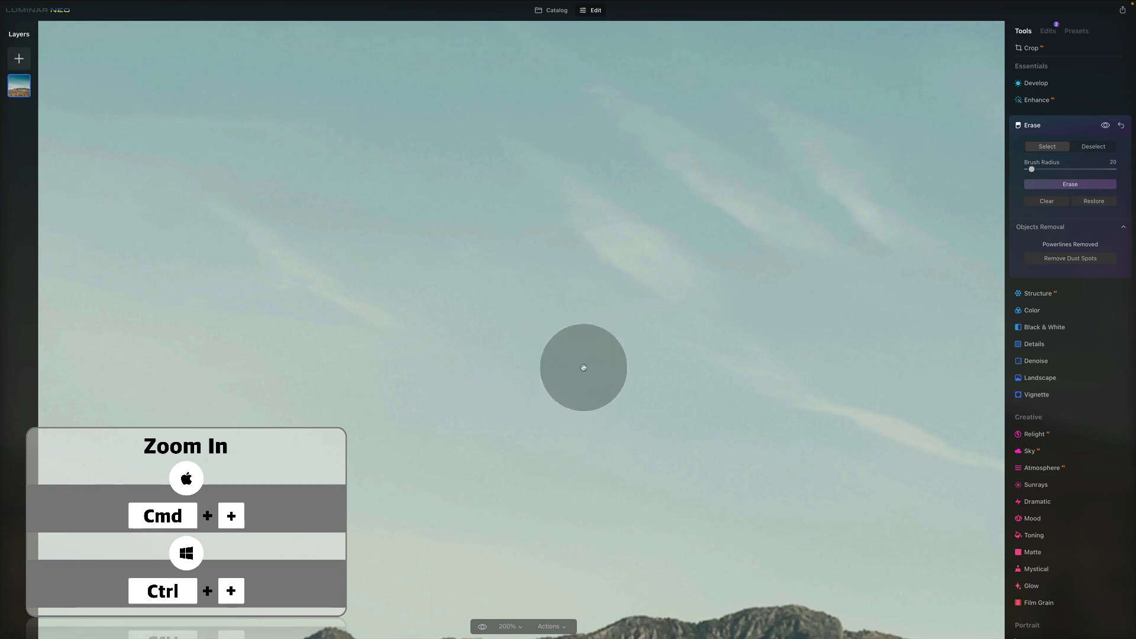
pyautogui.scroll(-5, 583, 367)
pyautogui.hscroll(-8, 469, 515)
pyautogui.moveTo(455, 318); pyautogui.dragTo(510, 386)
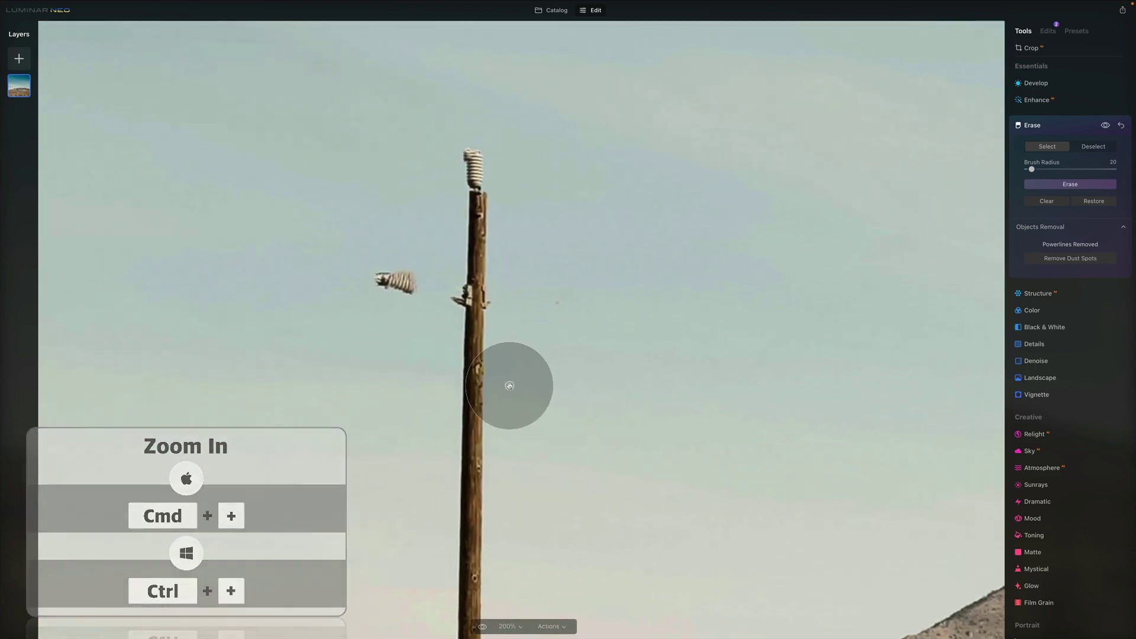
pyautogui.moveTo(1031, 169); pyautogui.dragTo(1038, 170)
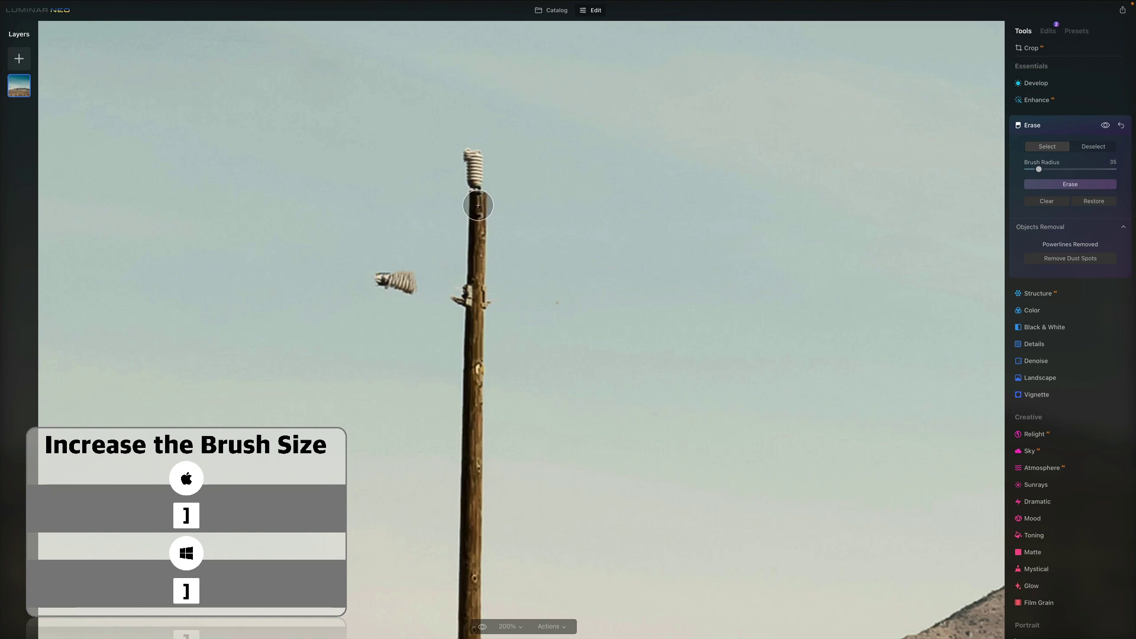
pyautogui.press(']')
pyautogui.press(']')
pyautogui.press(']')
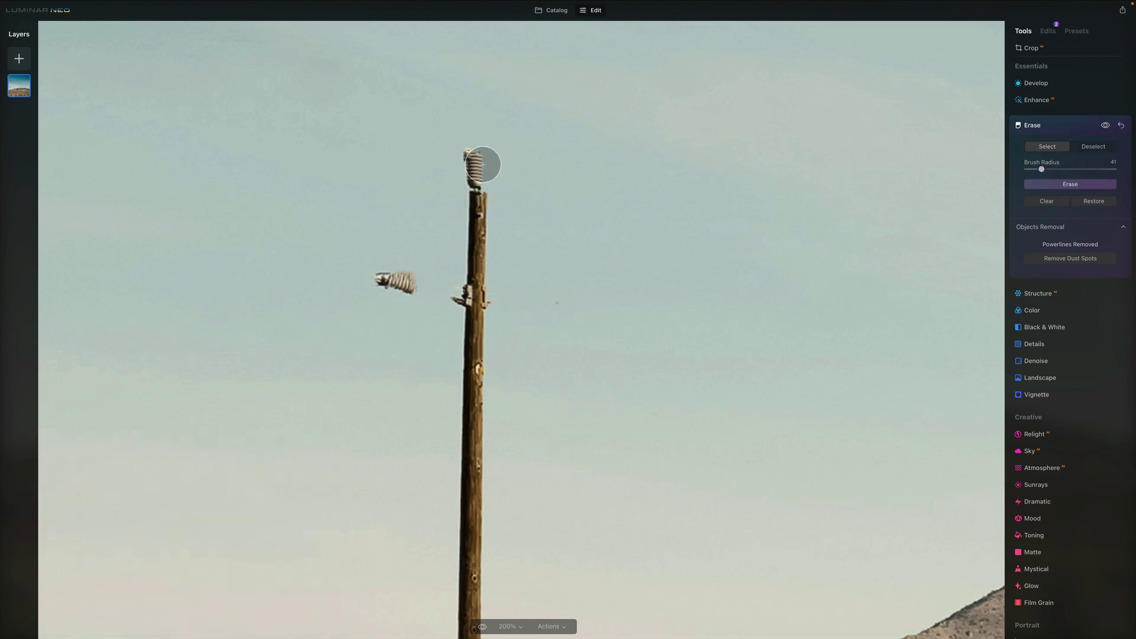
pyautogui.moveTo(476, 164); pyautogui.dragTo(470, 410)
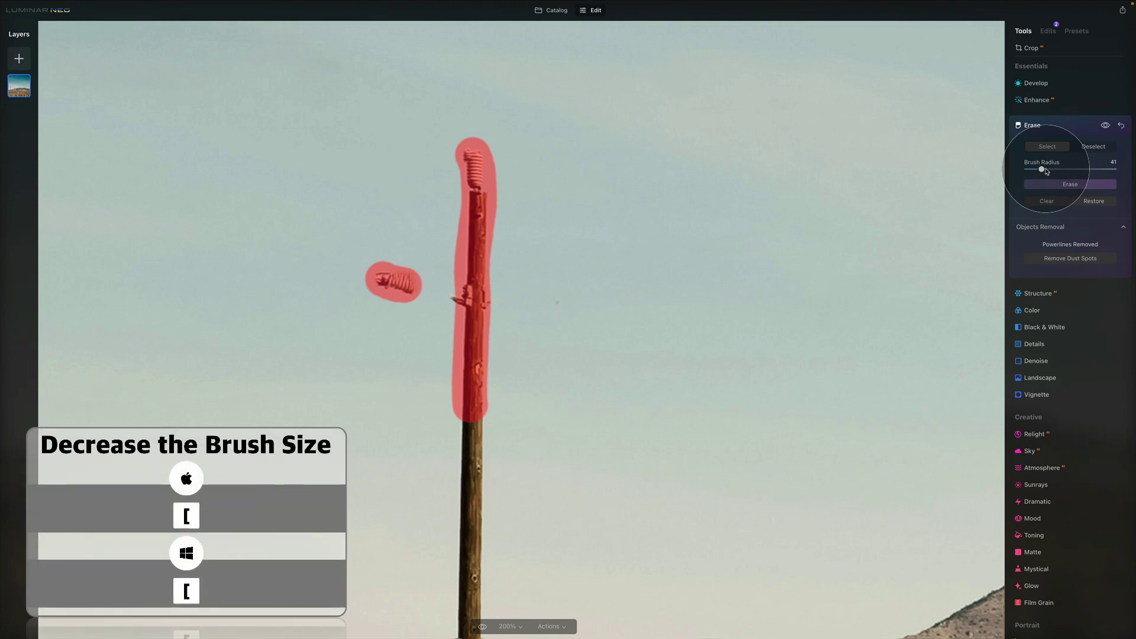
pyautogui.moveTo(1042, 170); pyautogui.dragTo(1027, 170)
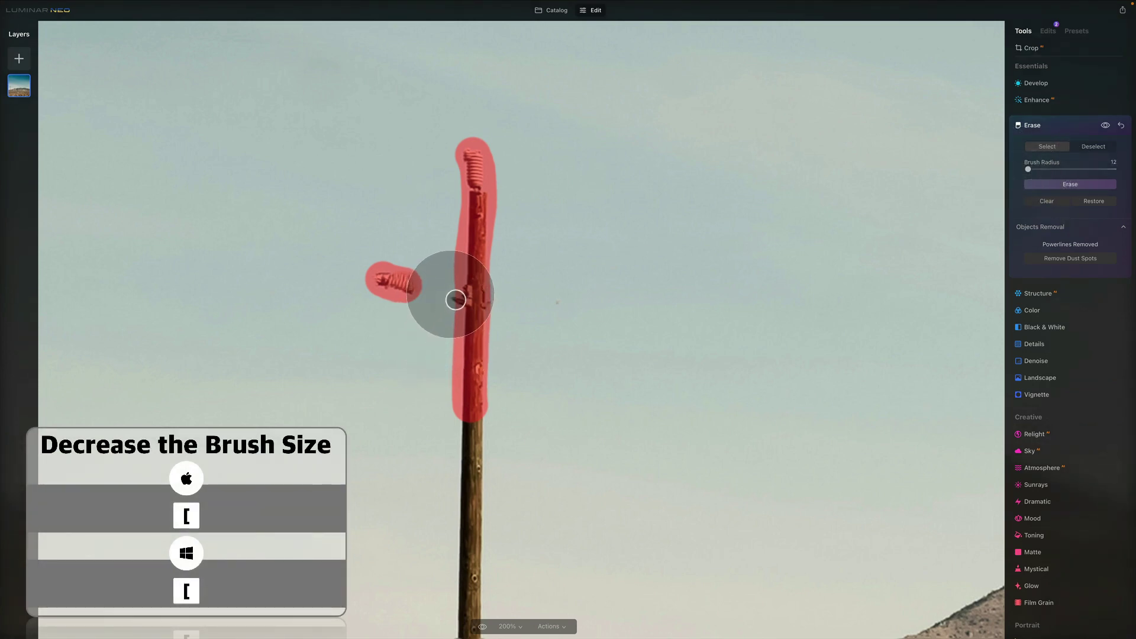
pyautogui.moveTo(459, 300); pyautogui.dragTo(493, 302)
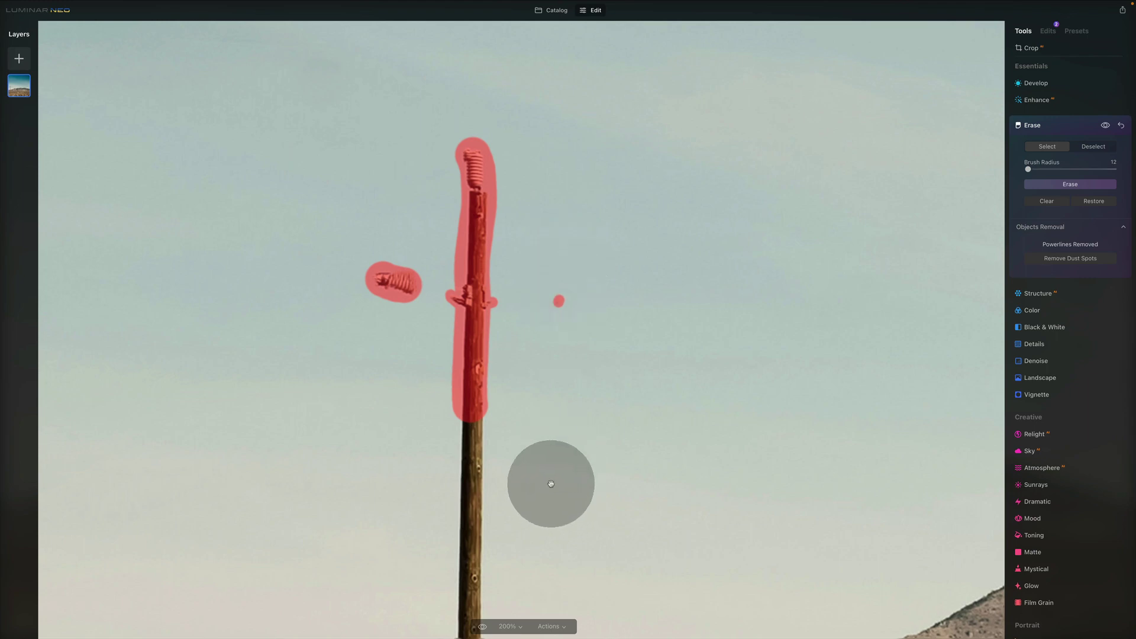
# - With a 36 radius brush, mask the rest of the pole down past the ridge to the ground
pyautogui.moveTo(550, 482); pyautogui.dragTo(584, 243)
pyautogui.press(']')
pyautogui.press(']')
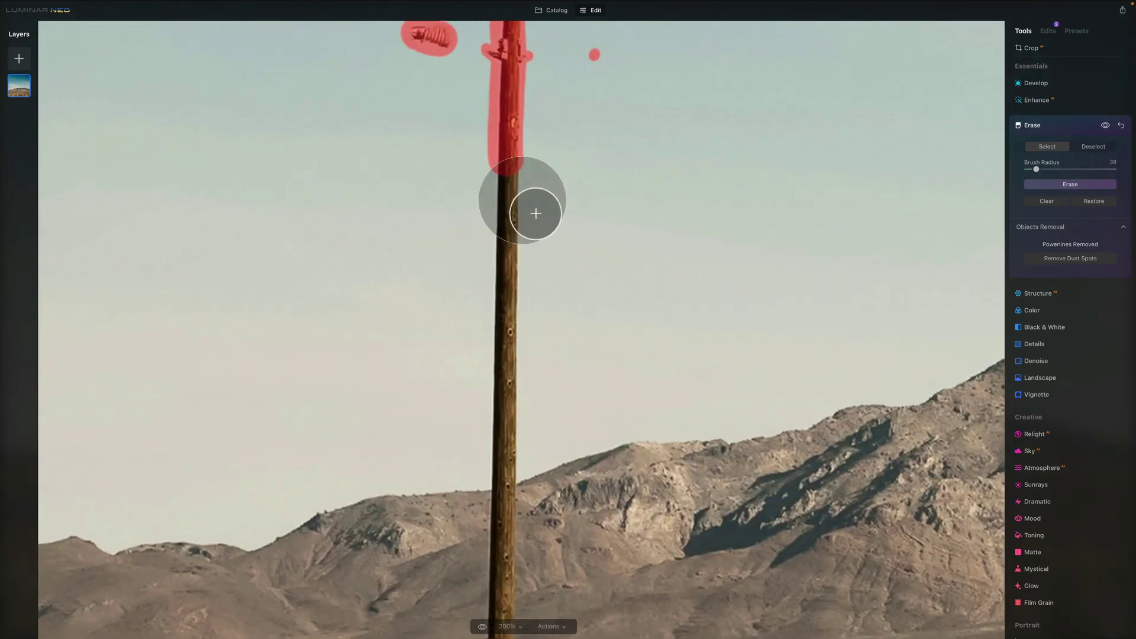
pyautogui.moveTo(507, 178); pyautogui.dragTo(505, 427)
pyautogui.moveTo(608, 508); pyautogui.dragTo(740, 207)
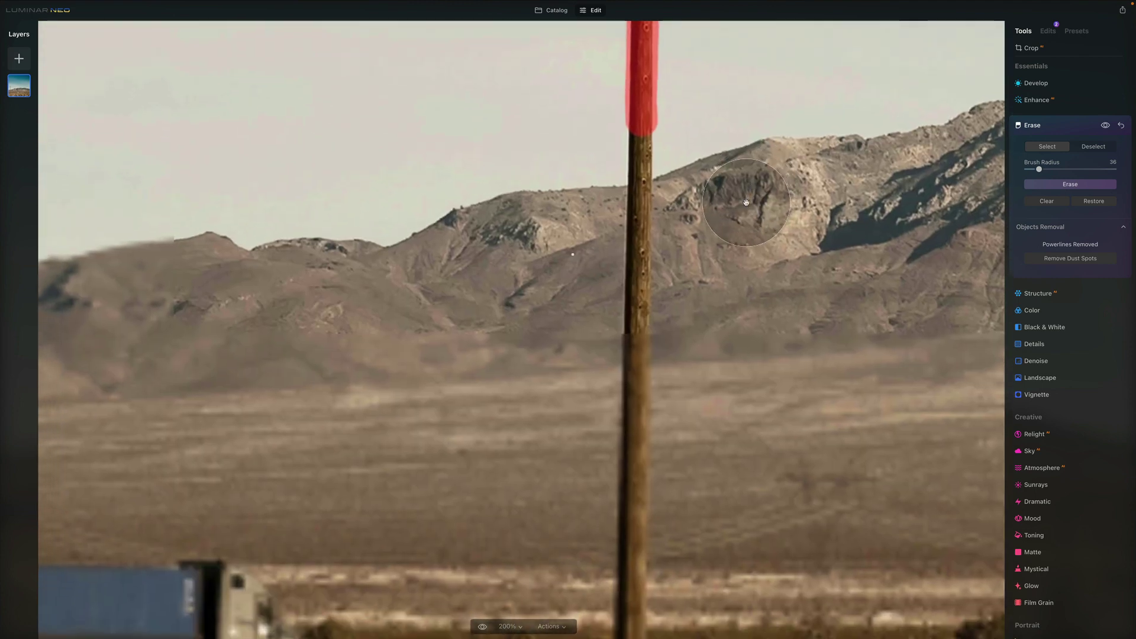
pyautogui.moveTo(638, 132); pyautogui.dragTo(634, 239)
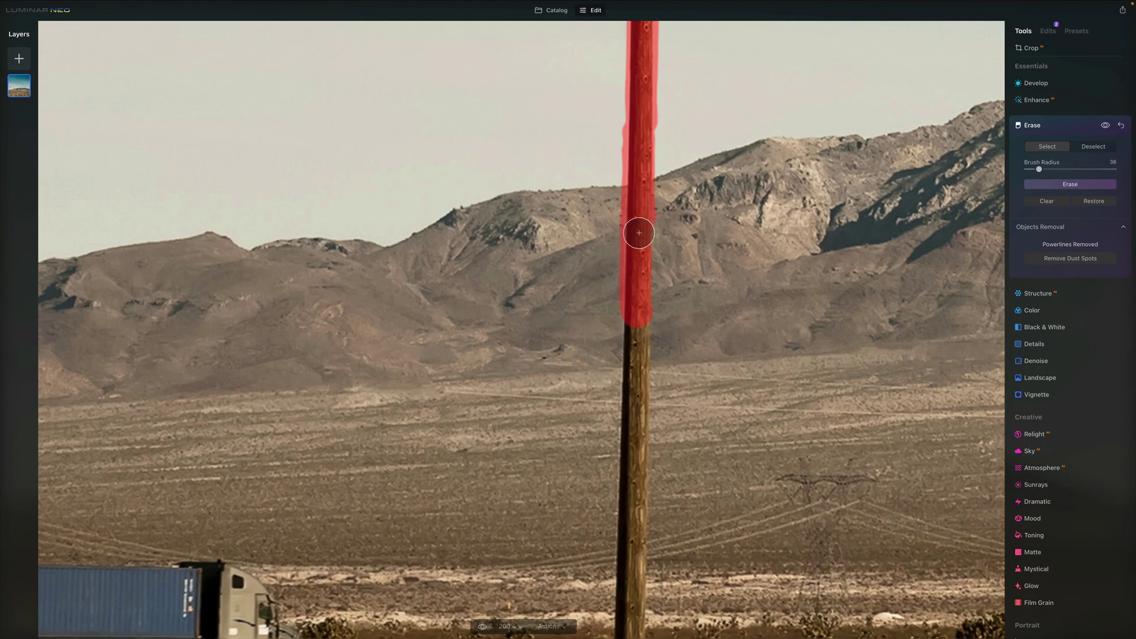
pyautogui.click(634, 343)
pyautogui.moveTo(659, 355)
pyautogui.mouseDown()
pyautogui.moveTo(706, 324)
pyautogui.moveTo(704, 149)
pyautogui.moveTo(651, 154)
pyautogui.moveTo(645, 136)
pyautogui.moveTo(652, 186)
pyautogui.mouseUp()
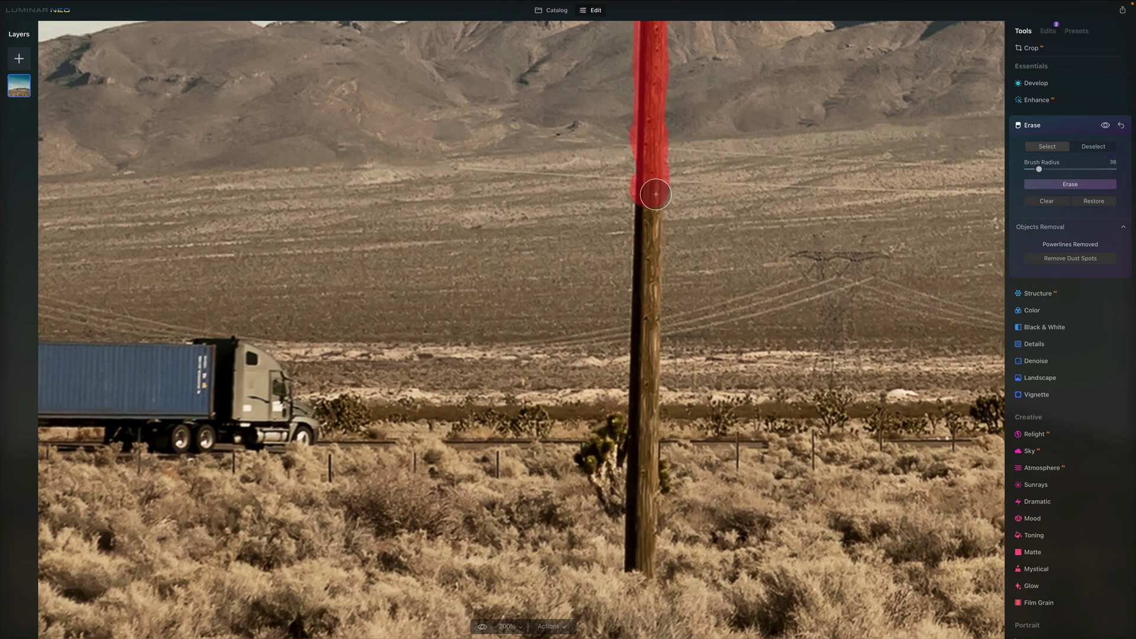
pyautogui.moveTo(647, 210)
pyautogui.mouseDown()
pyautogui.moveTo(638, 449)
pyautogui.moveTo(641, 462)
pyautogui.moveTo(667, 355)
pyautogui.moveTo(658, 460)
pyautogui.mouseUp()
# - Trim excess mask from the pole's left edge and return to Select at brush radius 30
pyautogui.moveTo(721, 263); pyautogui.dragTo(664, 373)
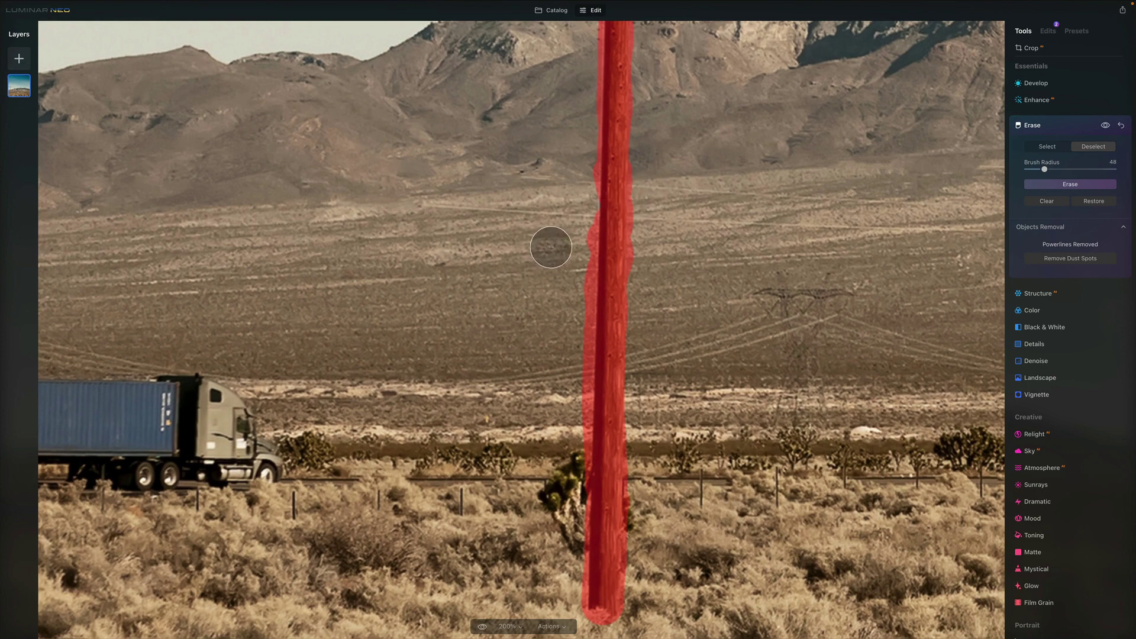
pyautogui.moveTo(573, 203); pyautogui.dragTo(563, 455)
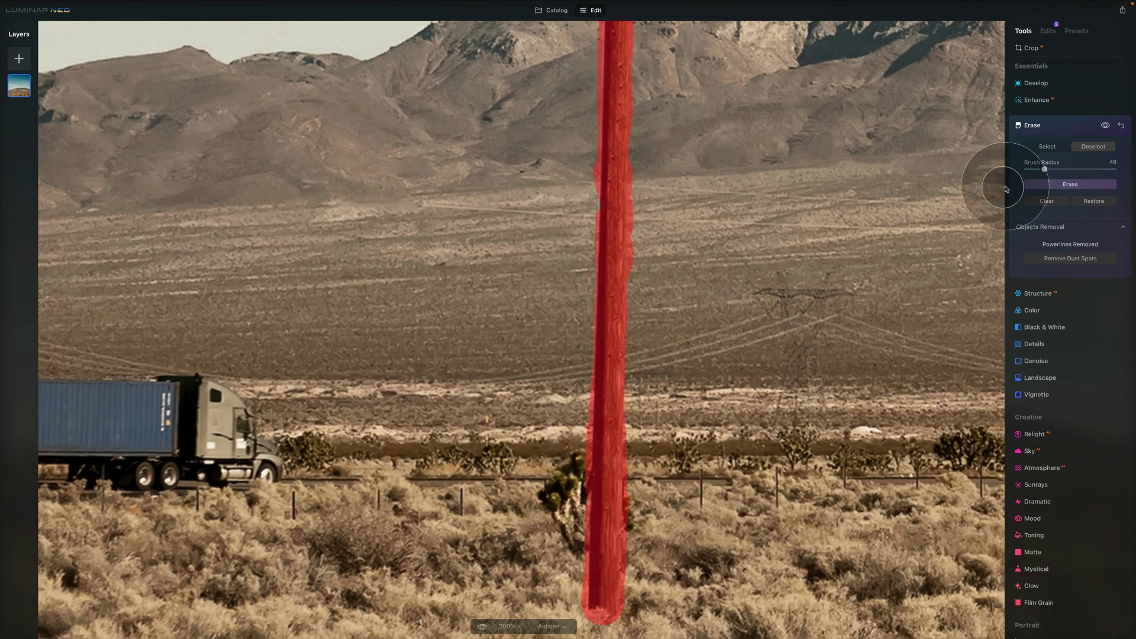
pyautogui.click(1046, 146)
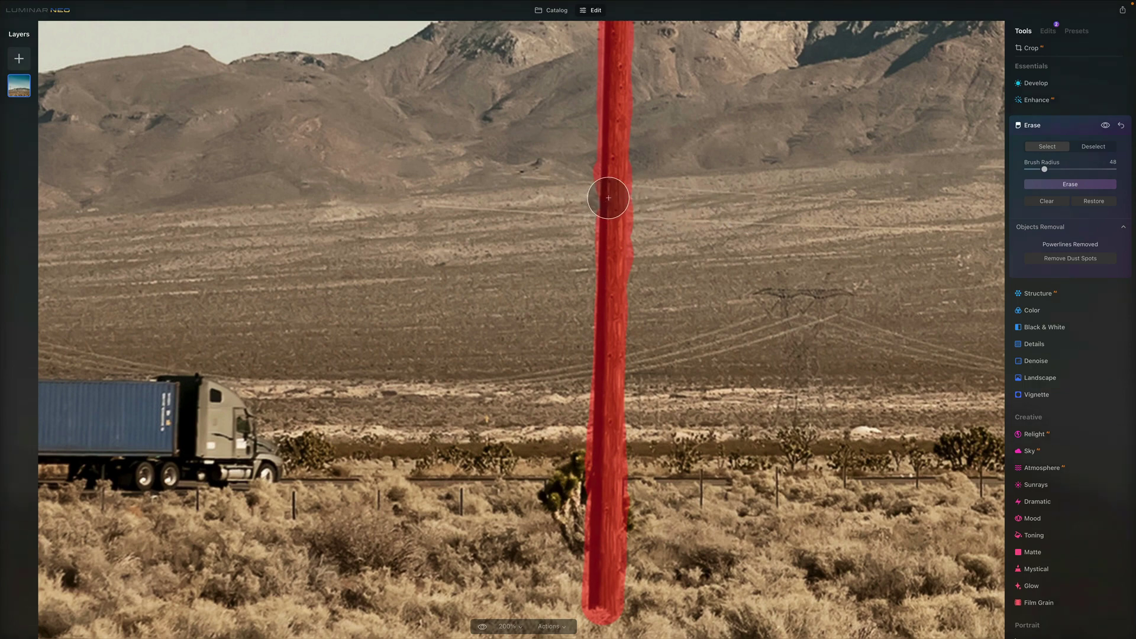
pyautogui.press('[')
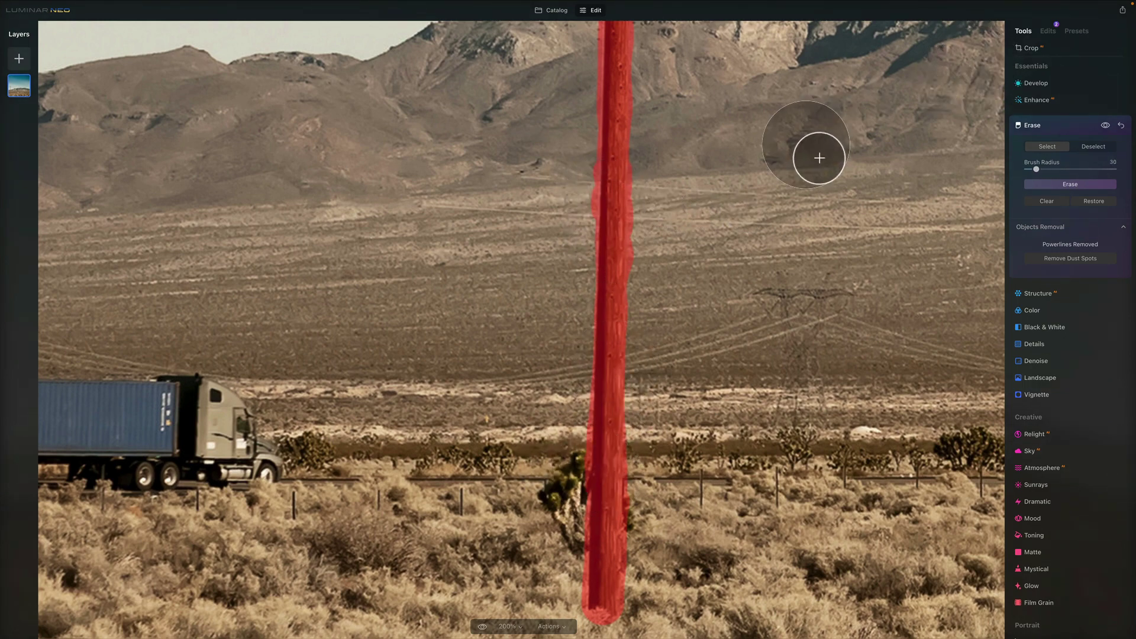
# - Zoom onto the sky, mask and erase the small bird above the mountain, then fit the photo
pyautogui.hotkey('ctrl', '0')
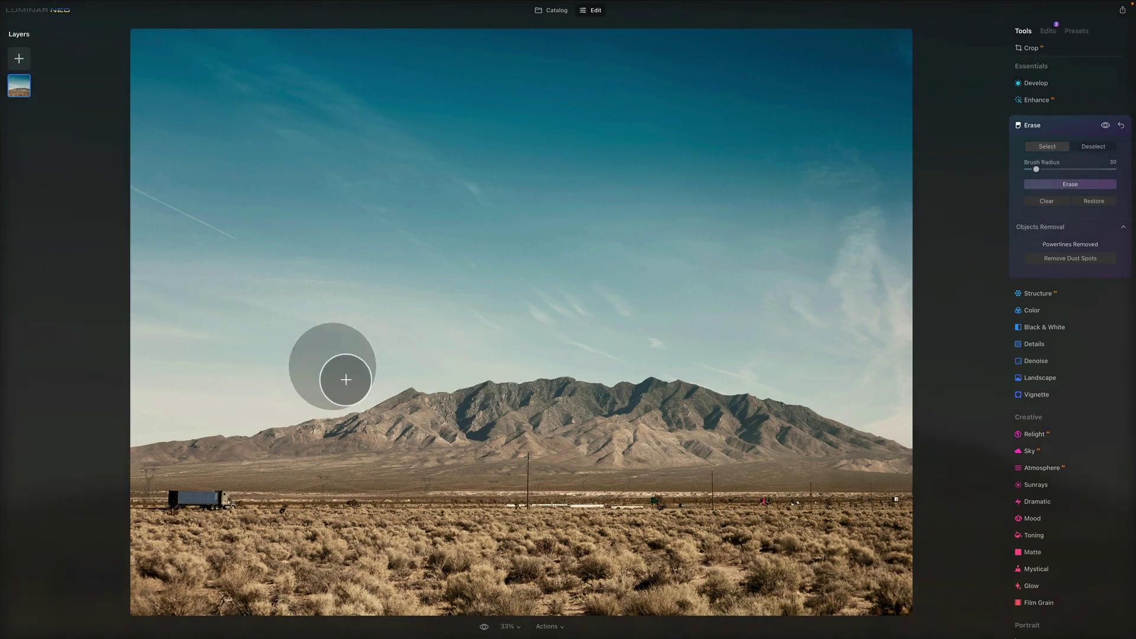
pyautogui.scroll(5, 324, 376)
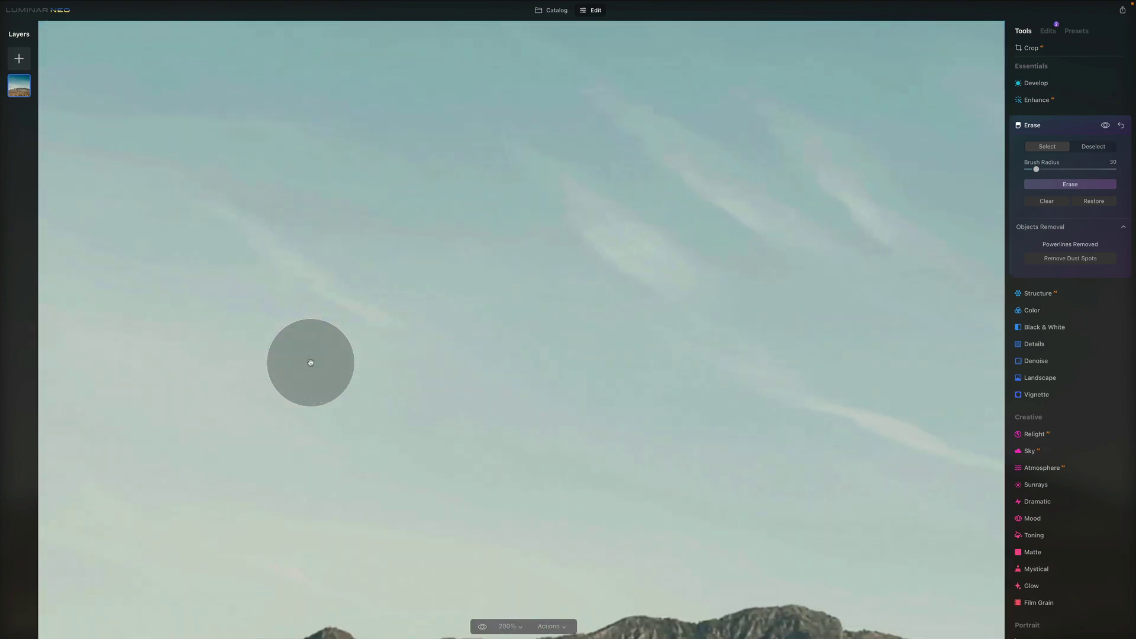
pyautogui.scroll(-5, 369, 371)
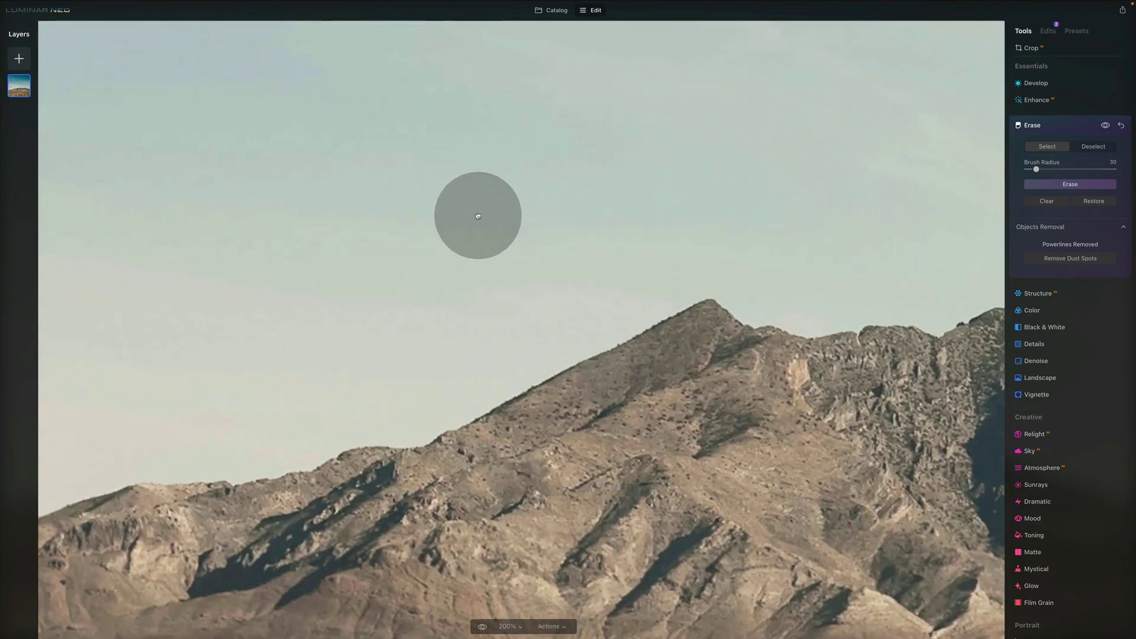
pyautogui.scroll(5, 476, 213)
pyautogui.hscroll(-4, 237, 282)
pyautogui.scroll(3, 237, 283)
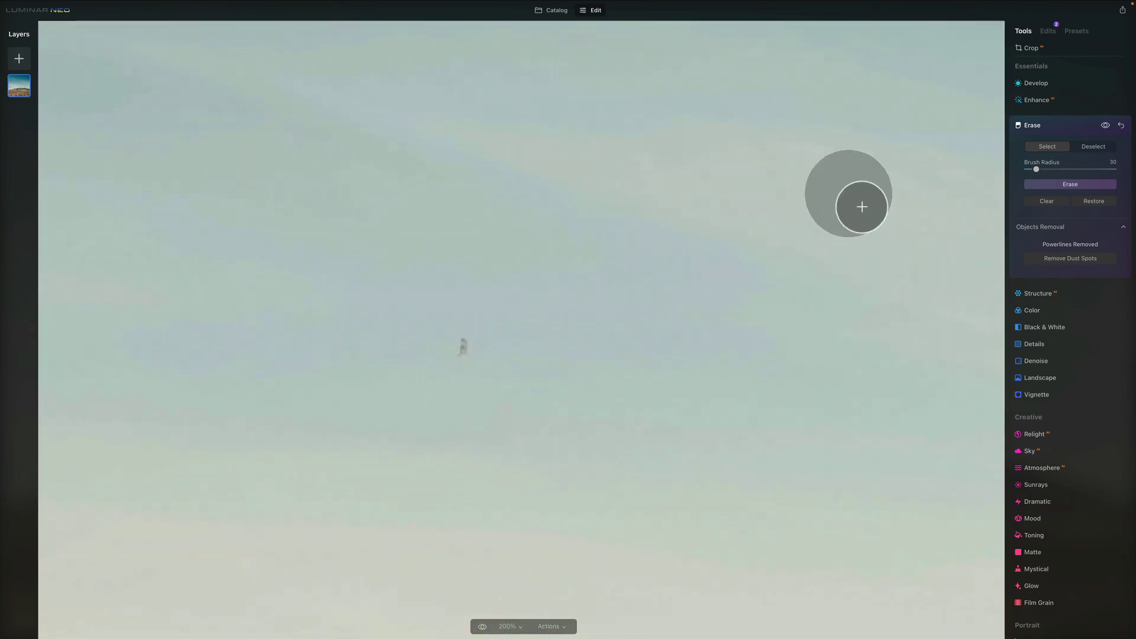
pyautogui.moveTo(461, 337); pyautogui.dragTo(461, 369)
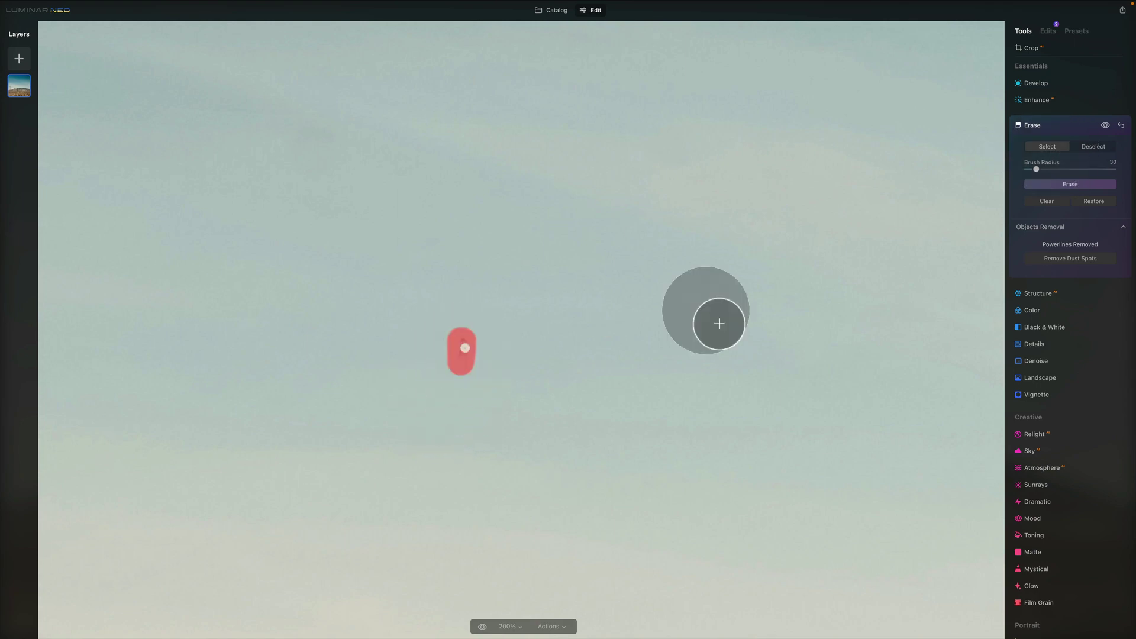
pyautogui.click(1070, 184)
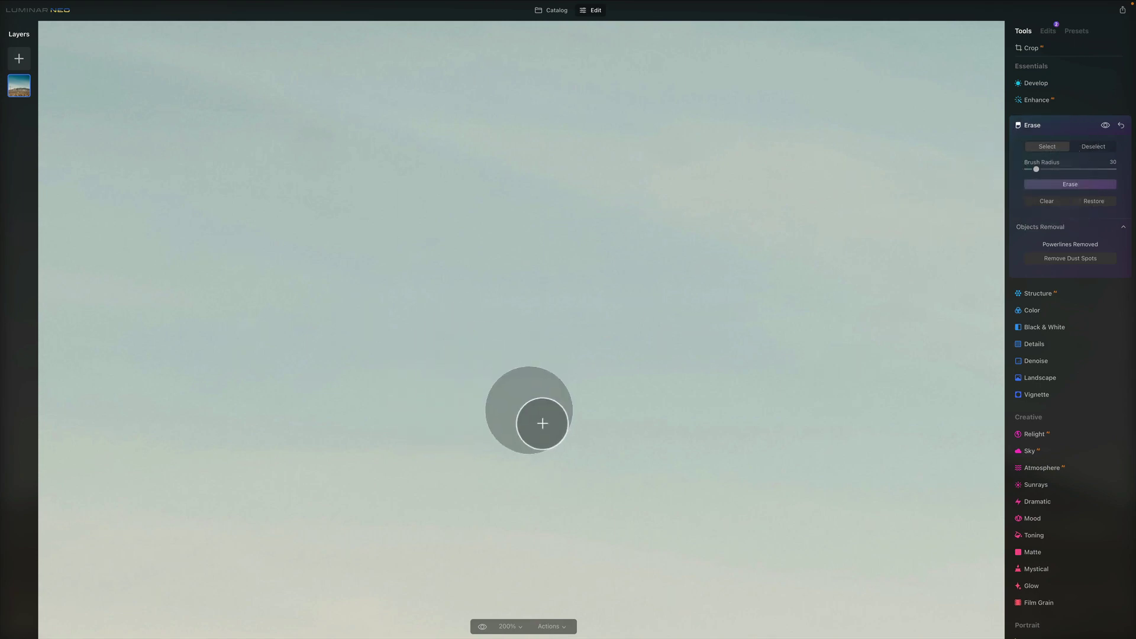
pyautogui.hotkey('ctrl', '0')
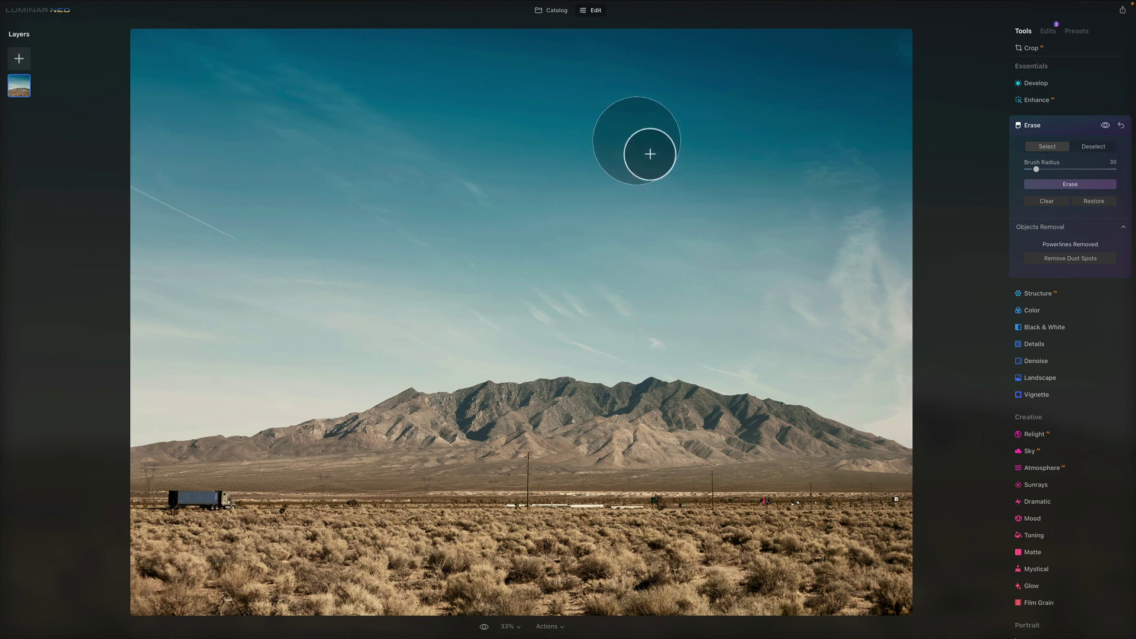
# - Open the cloudy sky photo from the catalog for editing
pyautogui.click(556, 11)
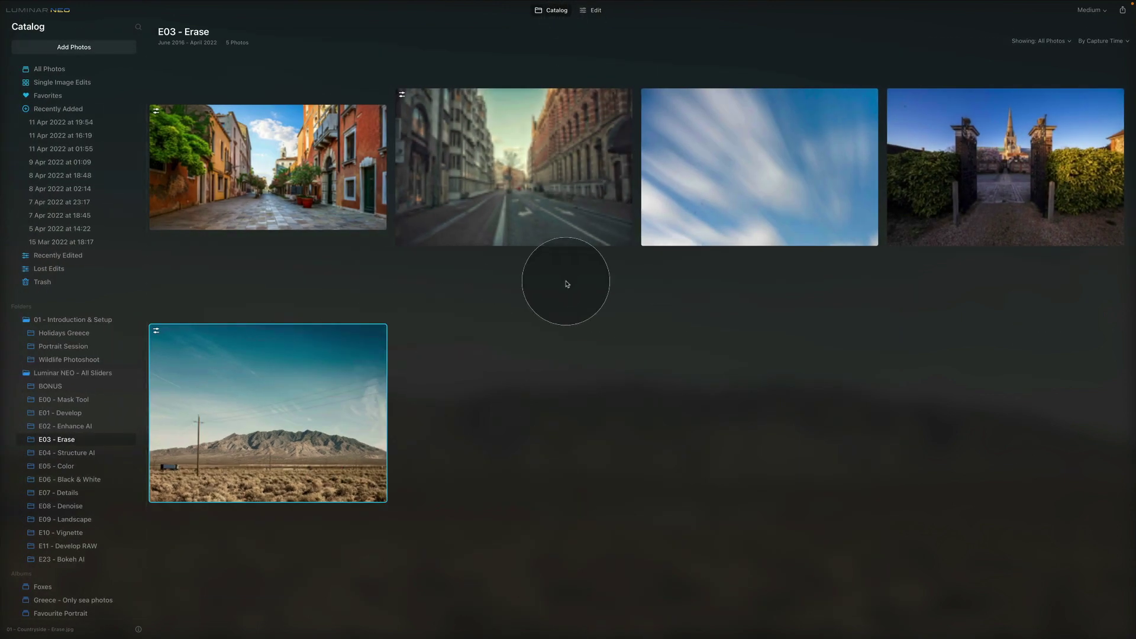
pyautogui.doubleClick(723, 155)
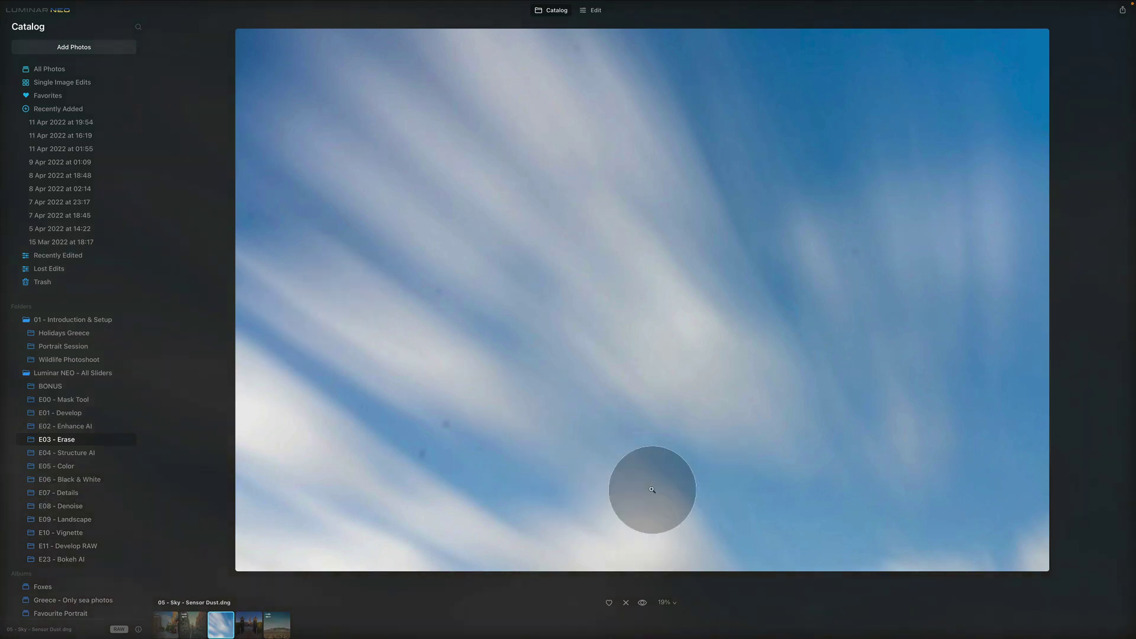
pyautogui.click(590, 10)
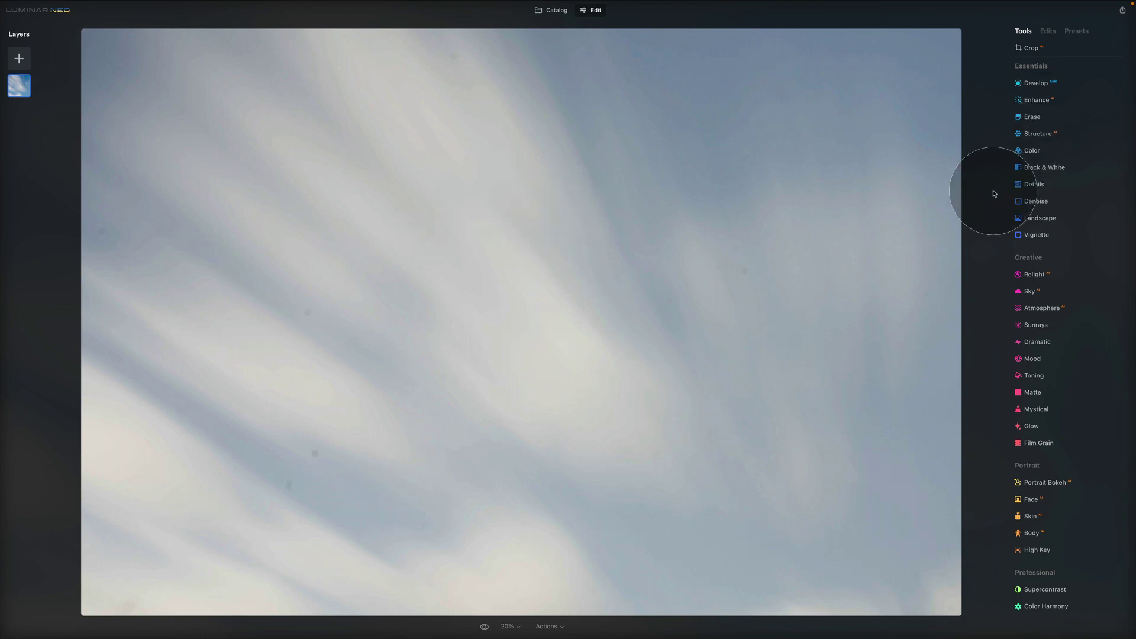
# - Bring up the Erase tool's Objects Removal options to clear the sensor dust spots
pyautogui.click(1040, 117)
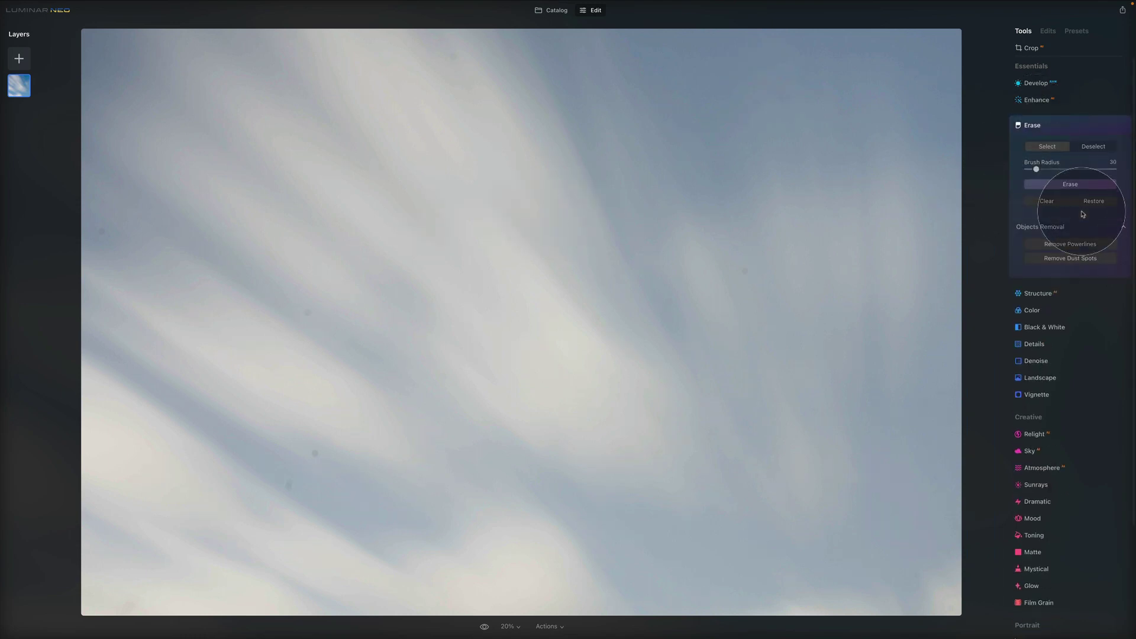
pyautogui.click(1060, 230)
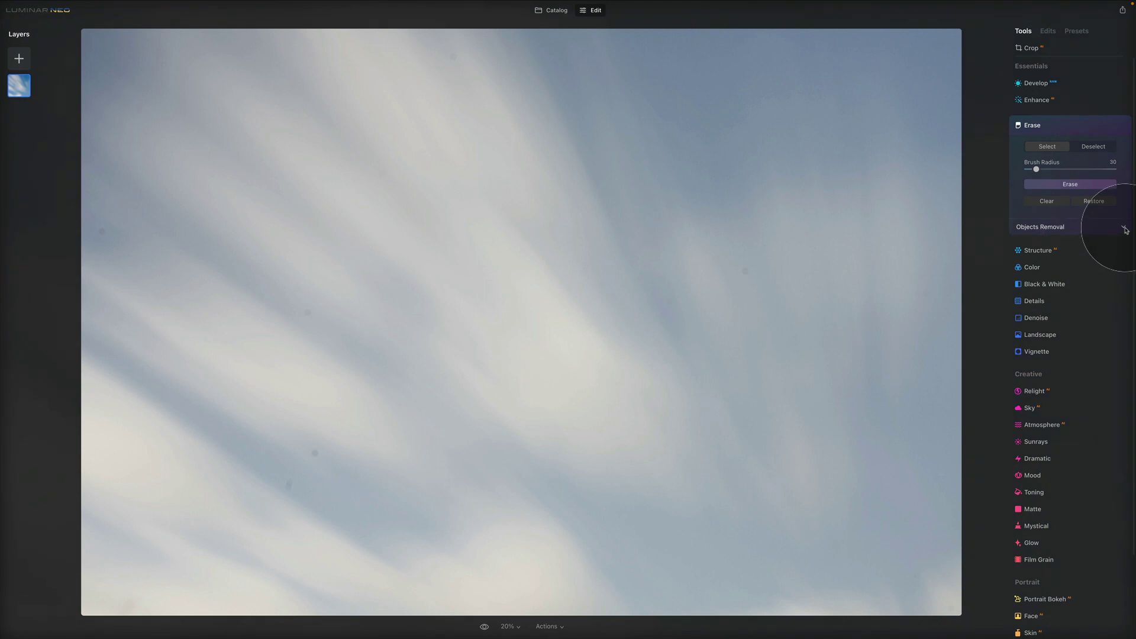
pyautogui.click(1124, 229)
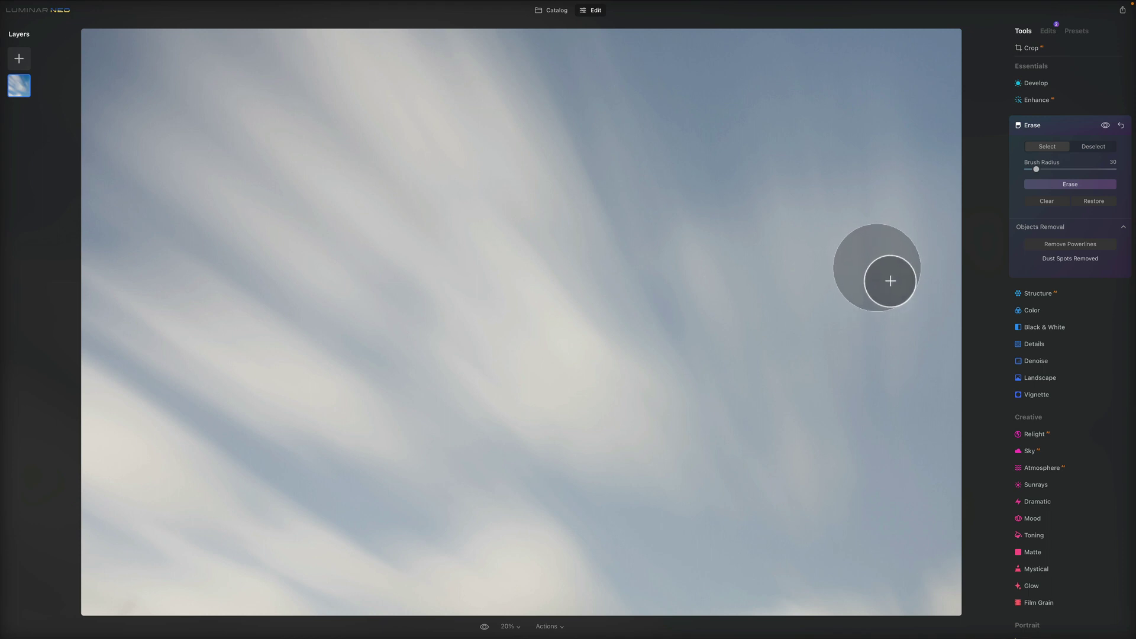
# - Go back to the catalog and open the cathedral gateway photo for editing
pyautogui.click(556, 10)
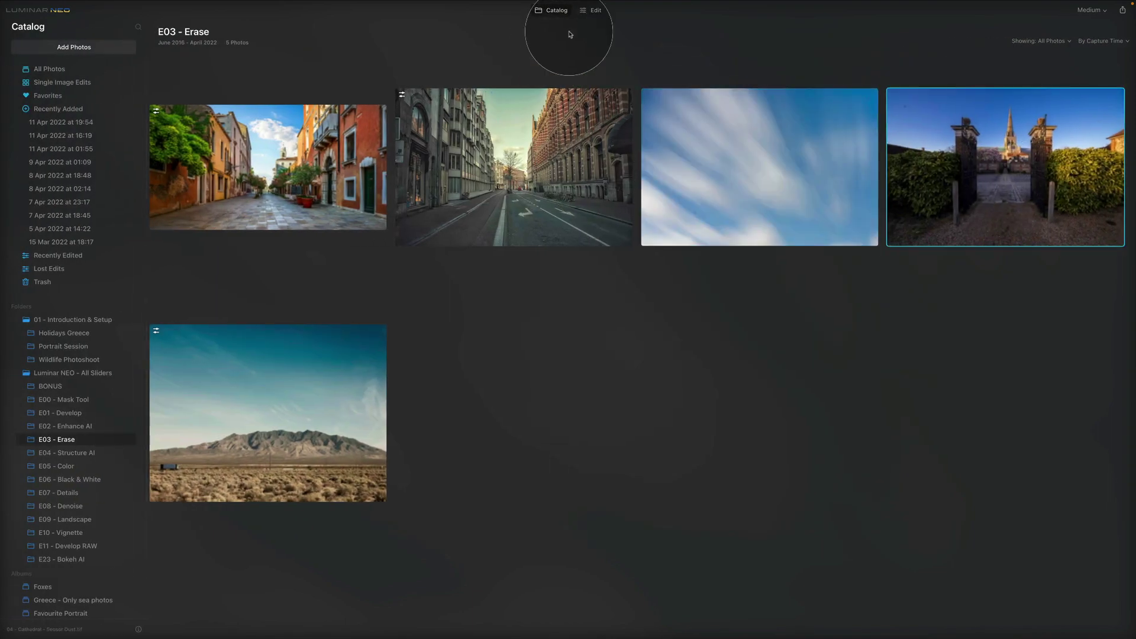
pyautogui.click(590, 10)
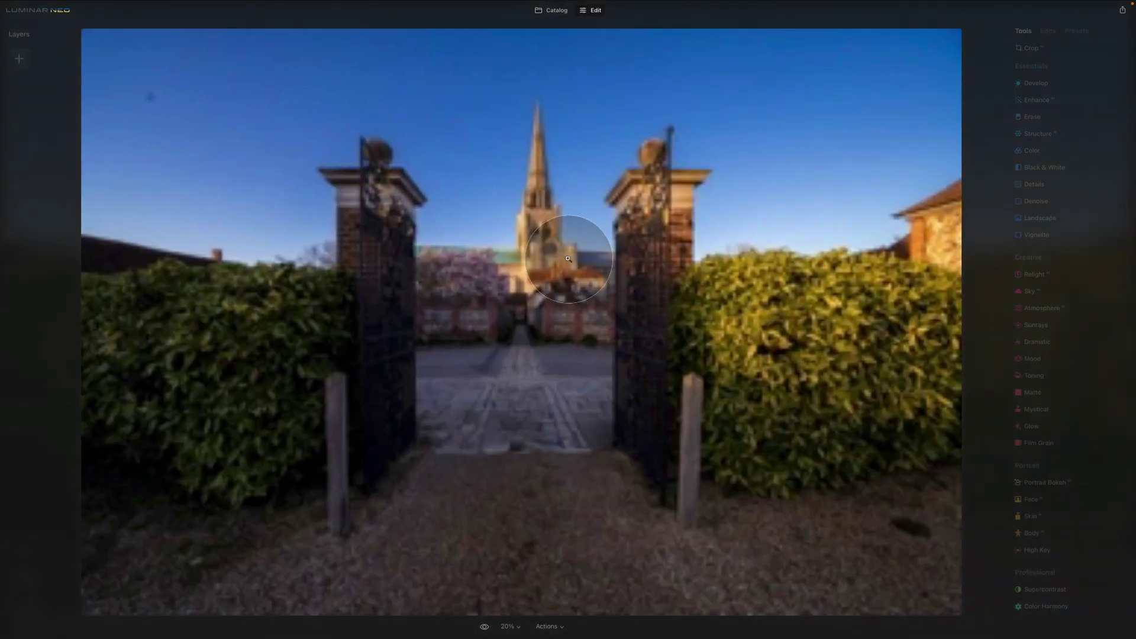